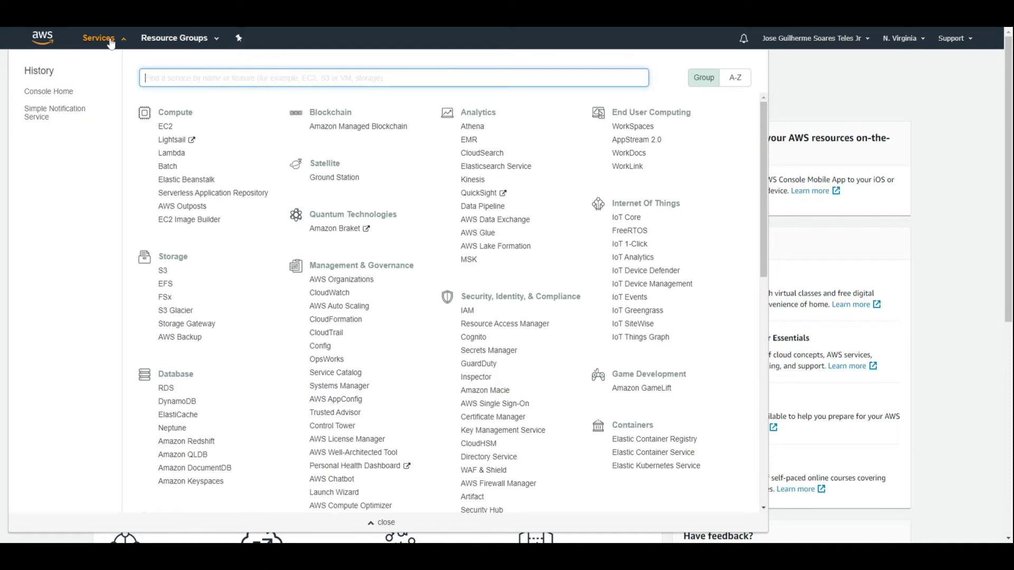
# Search 'sns' in the Services menu and open Simple Notification Service.
pyautogui.write('sns')
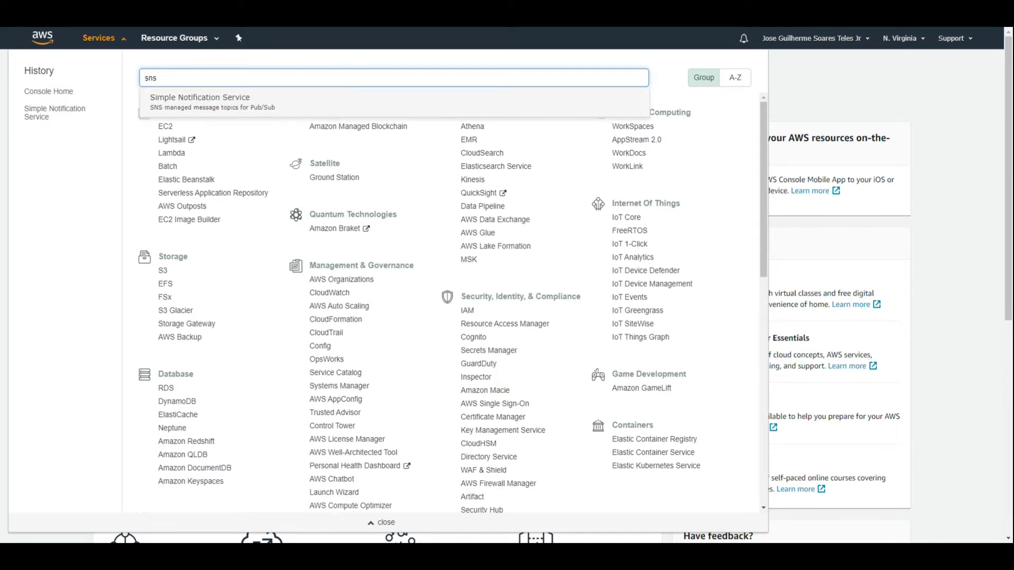
pyautogui.click(200, 107)
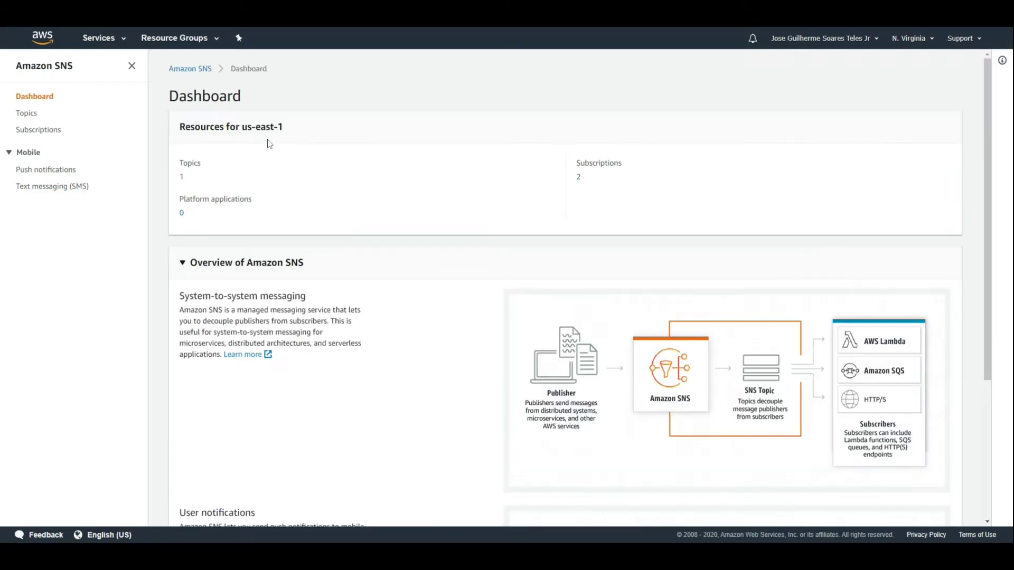
# Open the Topico_Padrao_GT topic and inspect its subscription endpoint.
pyautogui.click(35, 118)
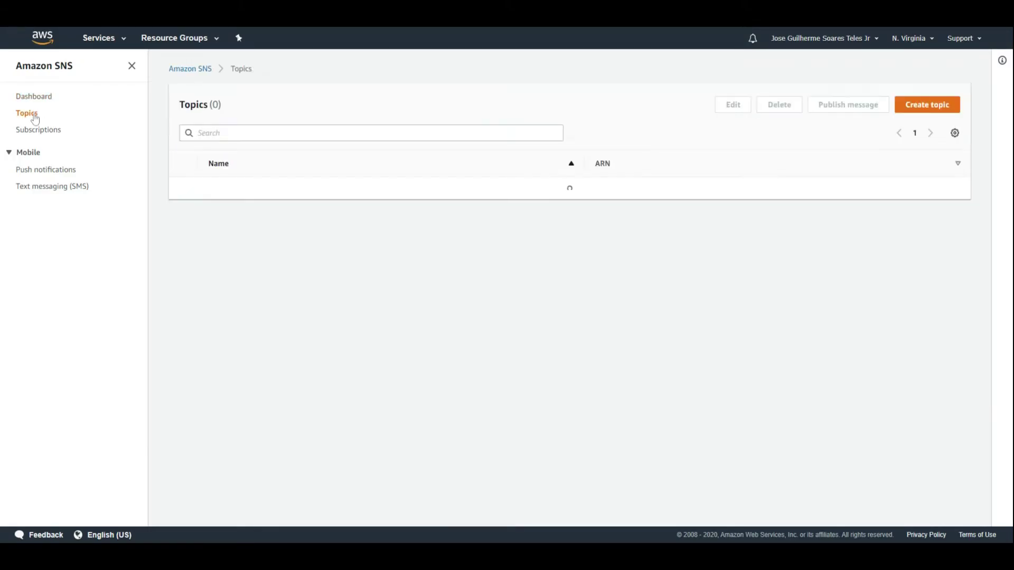
pyautogui.click(265, 191)
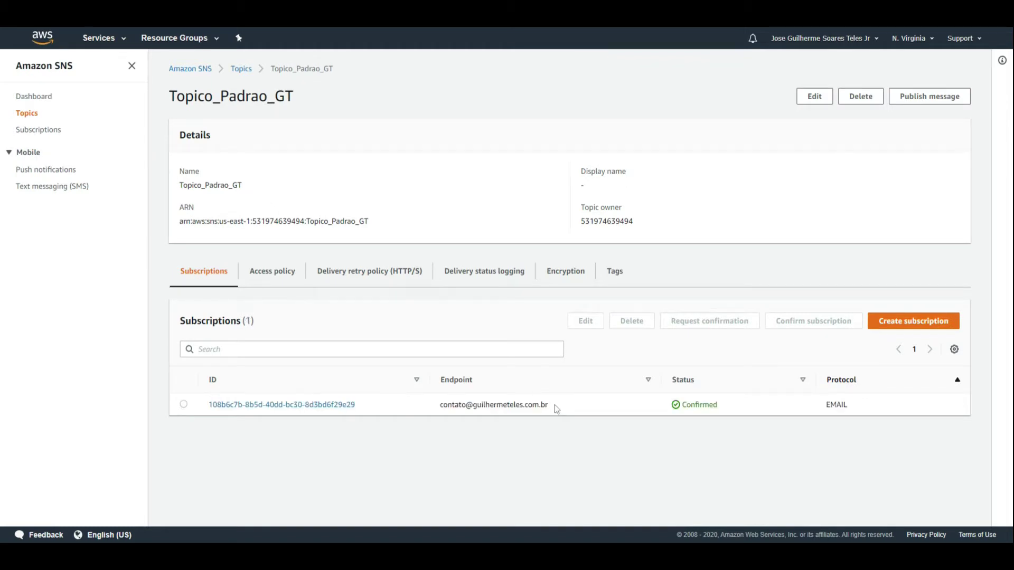
pyautogui.moveTo(555, 409); pyautogui.dragTo(439, 405)
pyautogui.click(525, 431)
# Delete the Topico_de_notificacoes subscription from Subscriptions and return to the Topics list.
pyautogui.click(48, 132)
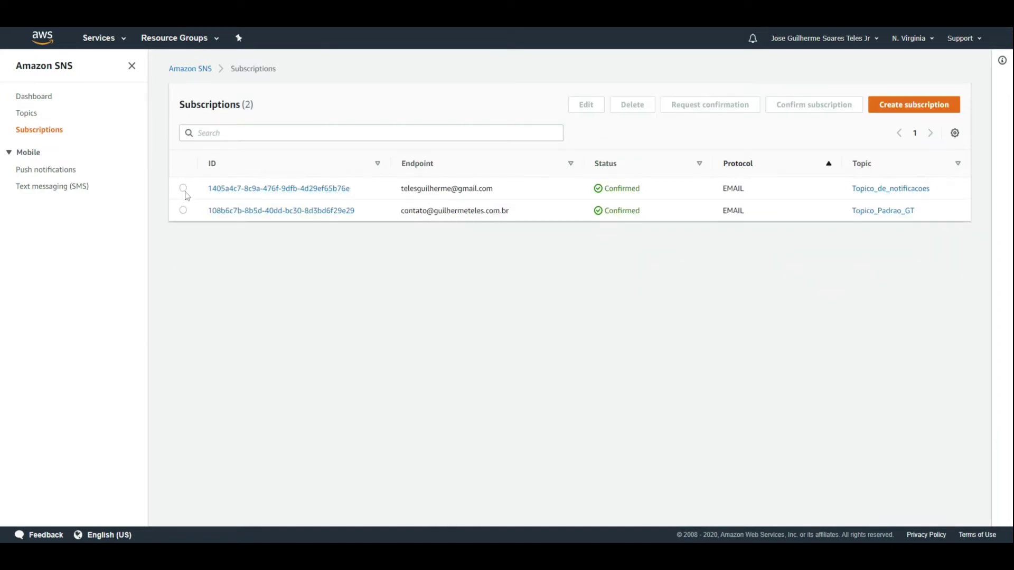
pyautogui.click(183, 189)
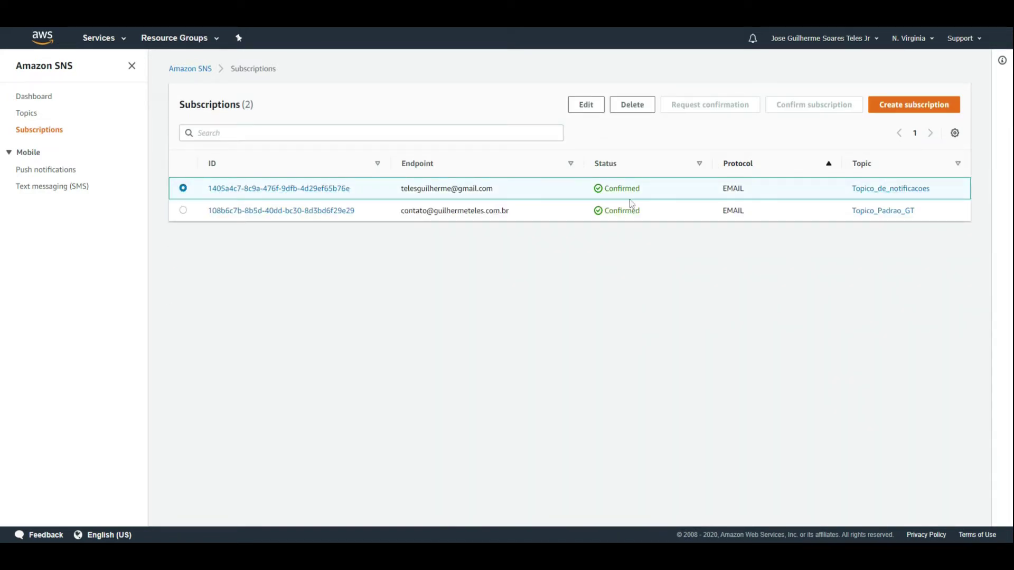
pyautogui.click(632, 105)
pyautogui.click(622, 326)
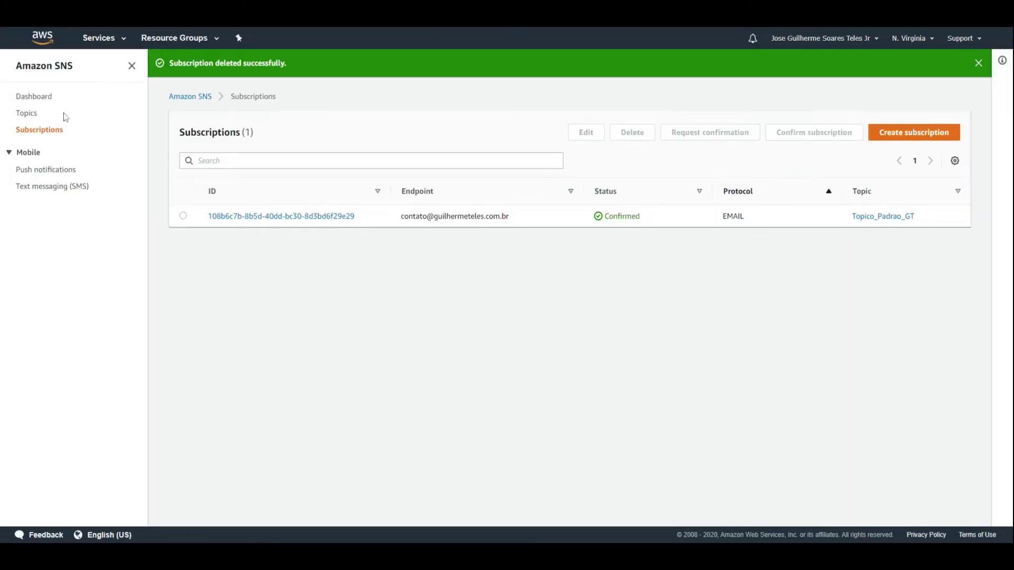
pyautogui.click(35, 114)
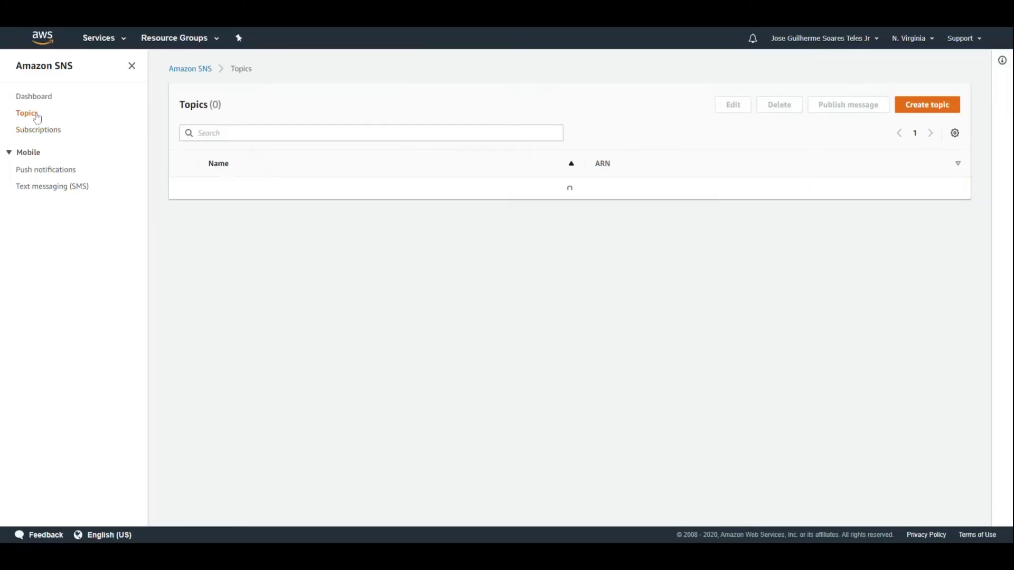
# Create an SNS topic named Topico_Notificacoes with default settings and no tags.
pyautogui.click(917, 110)
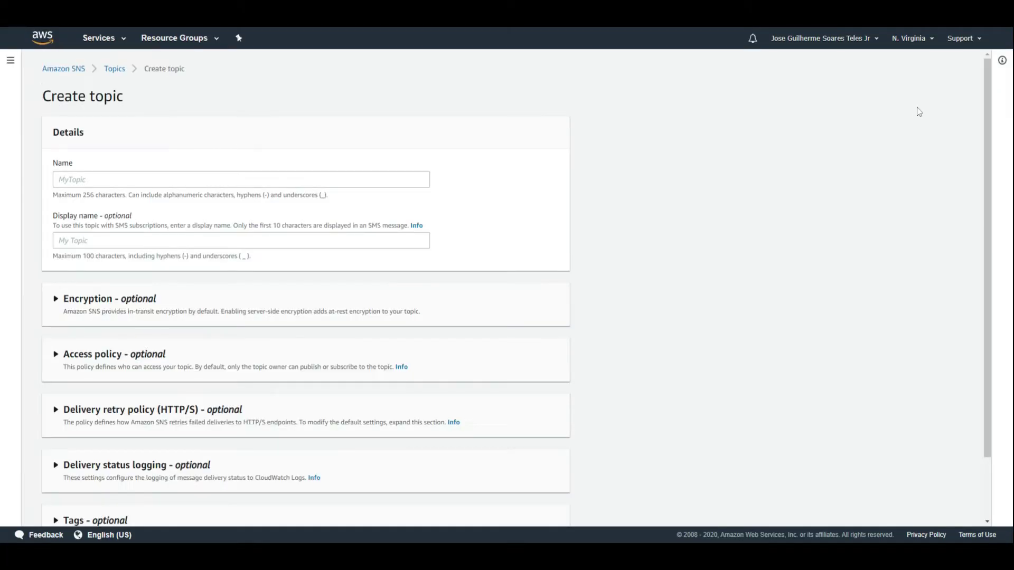
pyautogui.click(406, 180)
pyautogui.write('Topico_Not')
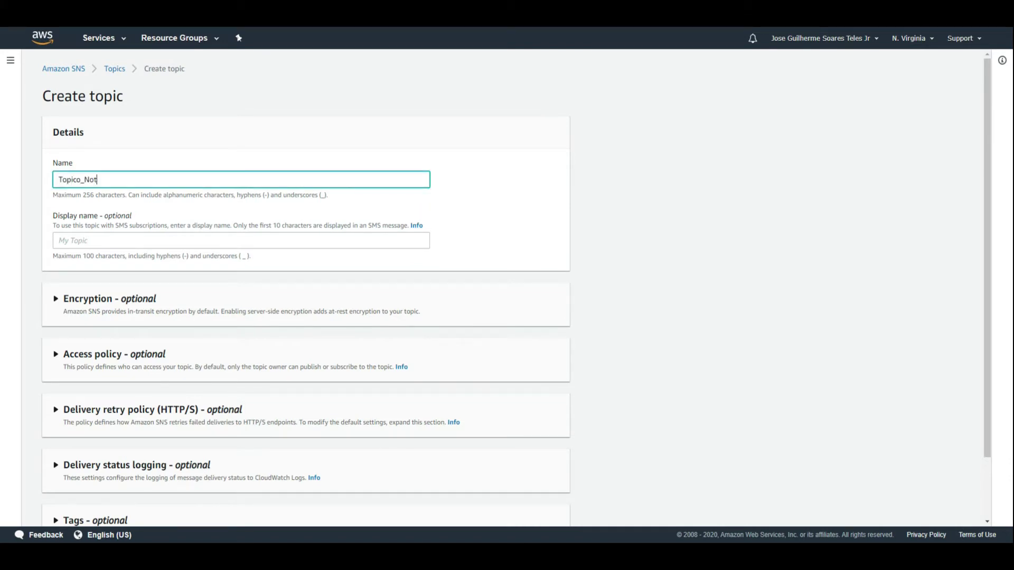
pyautogui.write('ificacoes')
pyautogui.click(652, 246)
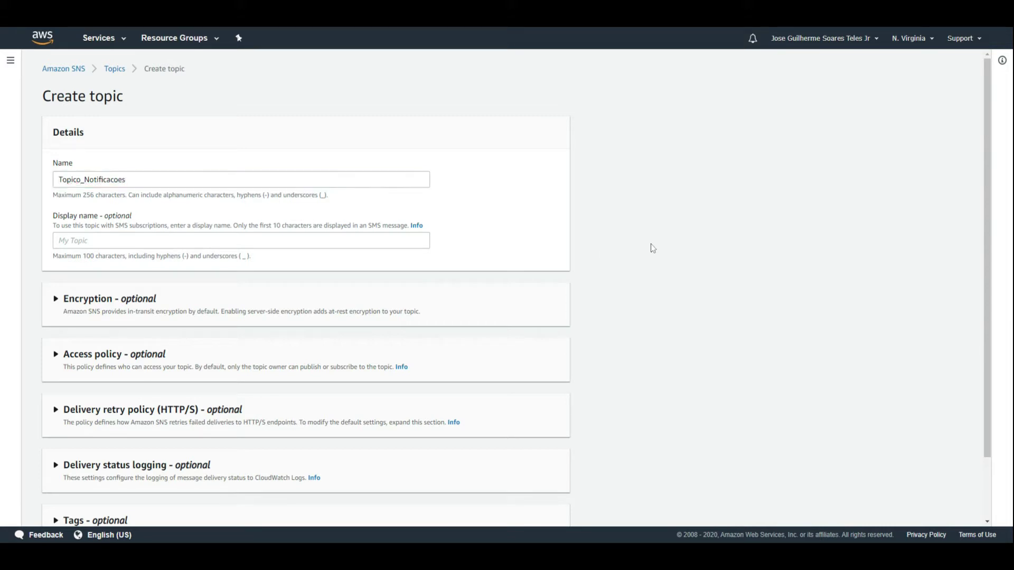
pyautogui.scroll(-2, 446, 324)
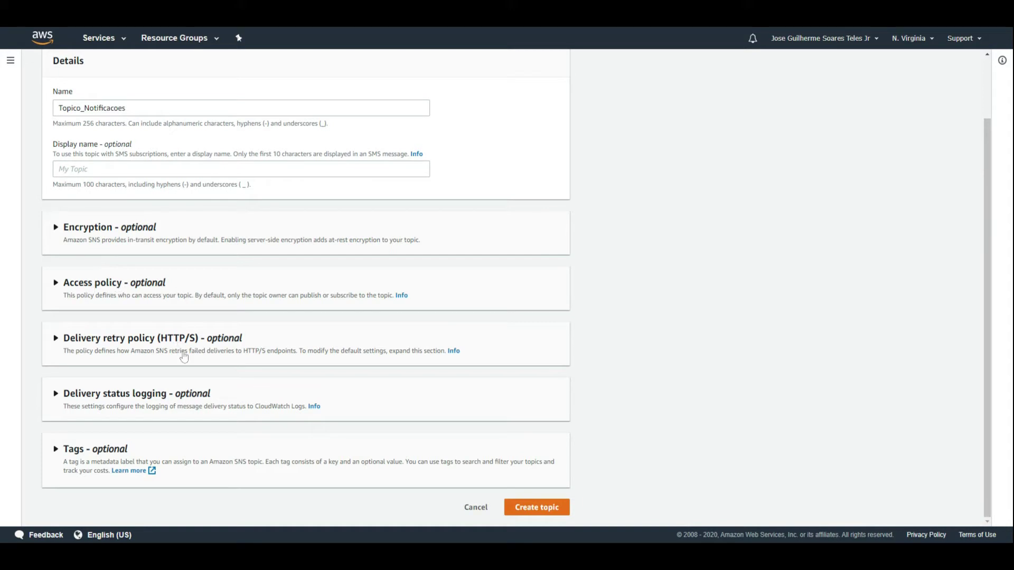
pyautogui.click(104, 458)
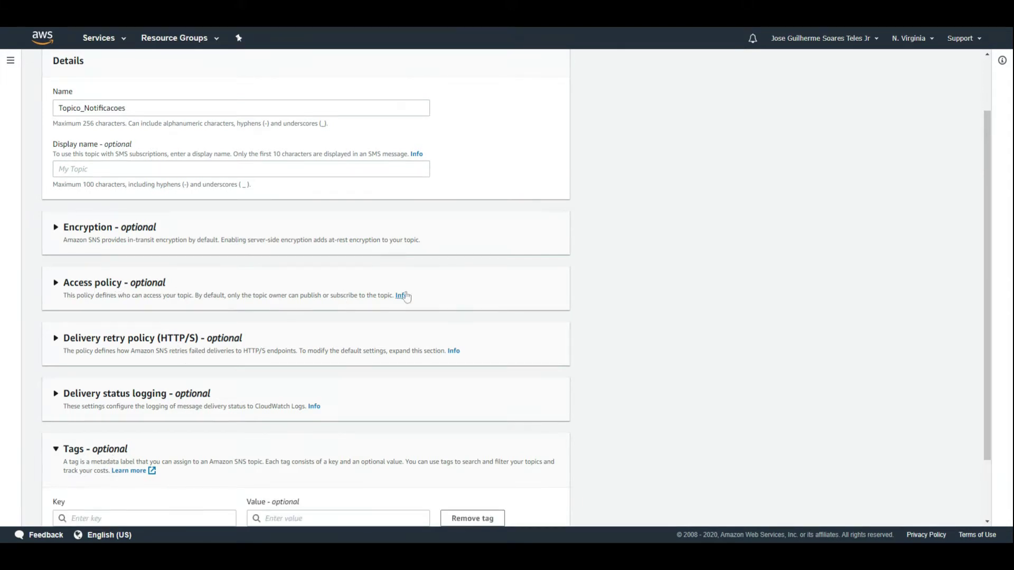
pyautogui.scroll(-2, 432, 305)
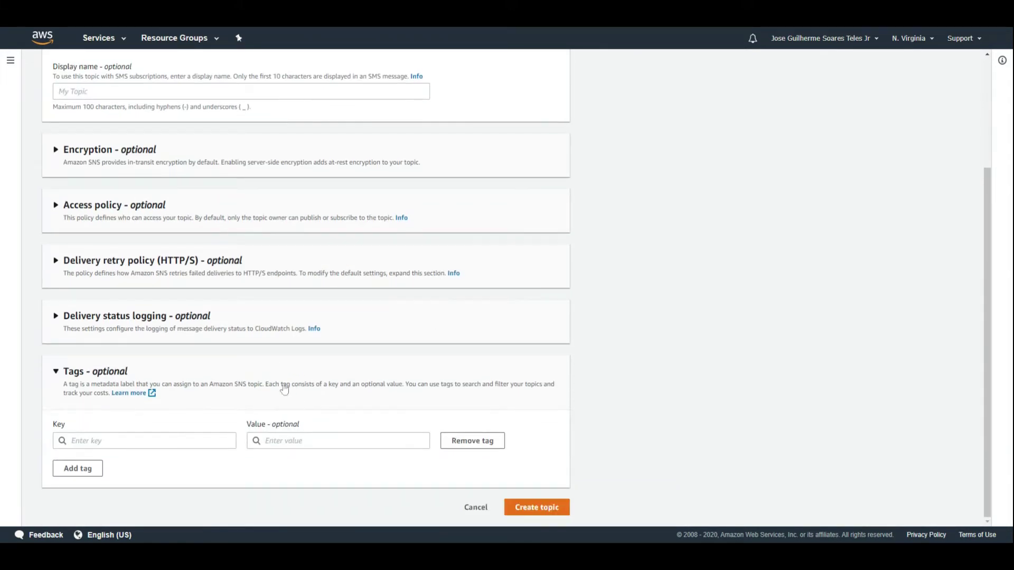
pyautogui.click(540, 512)
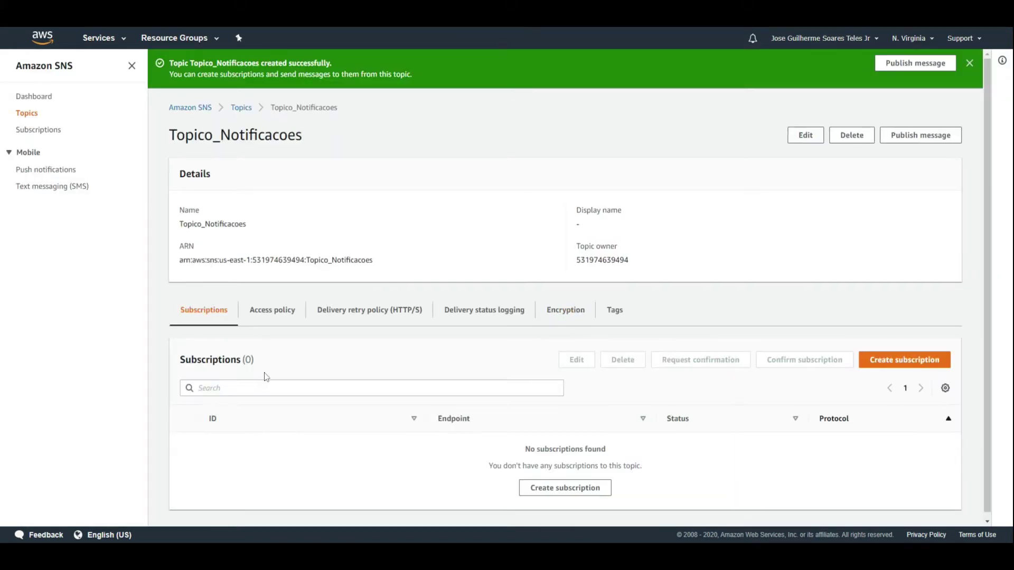
# Add an Email-protocol subscription with the user's email address to Topico_Notificacoes, then reopen the topic.
pyautogui.click(882, 363)
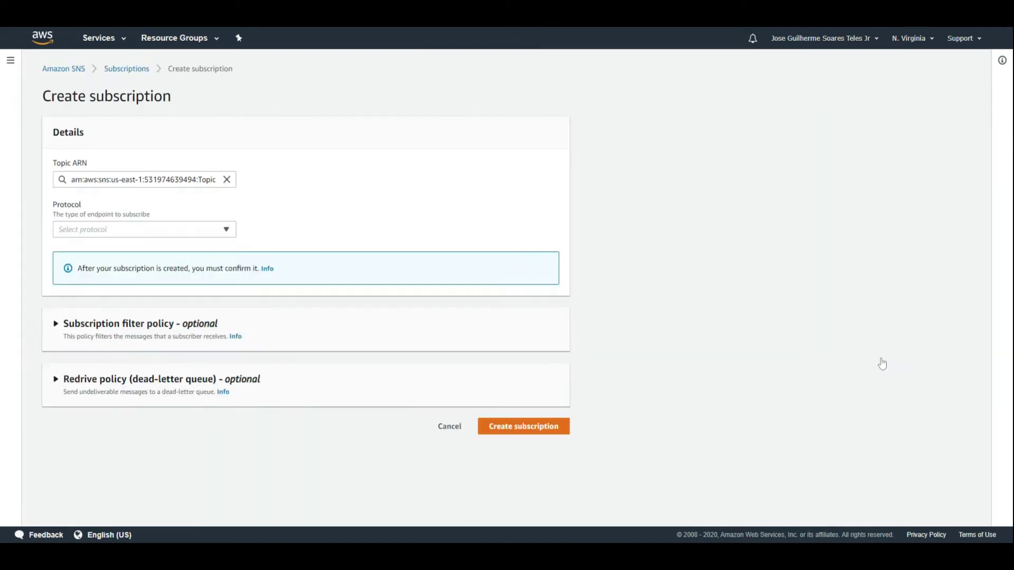
pyautogui.click(122, 228)
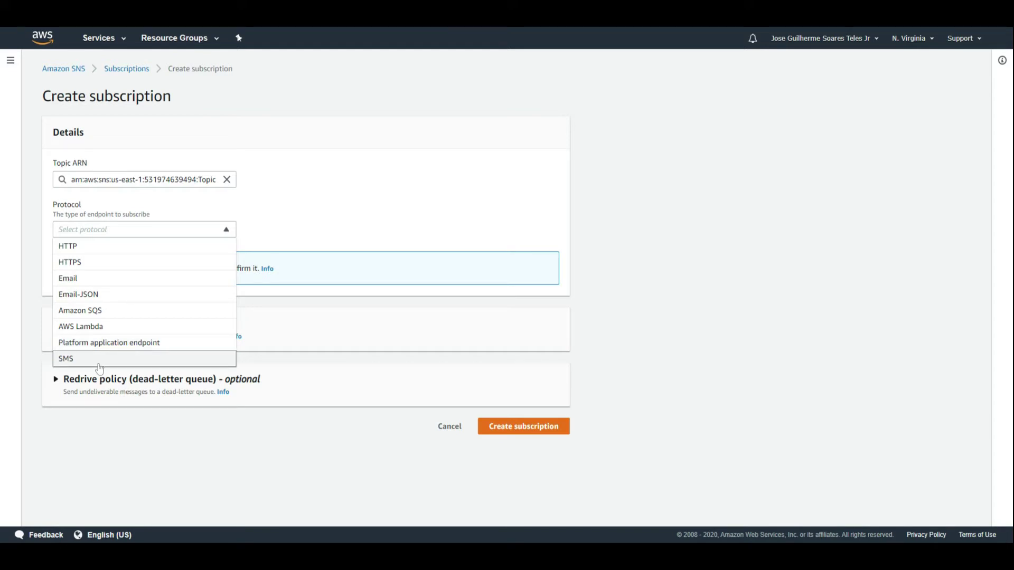
pyautogui.click(74, 279)
pyautogui.click(74, 279)
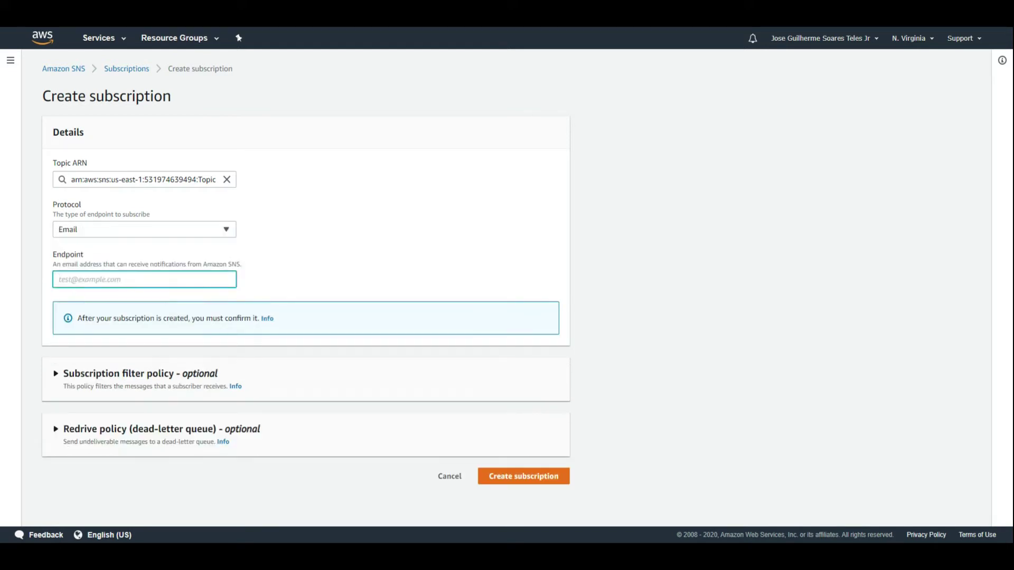
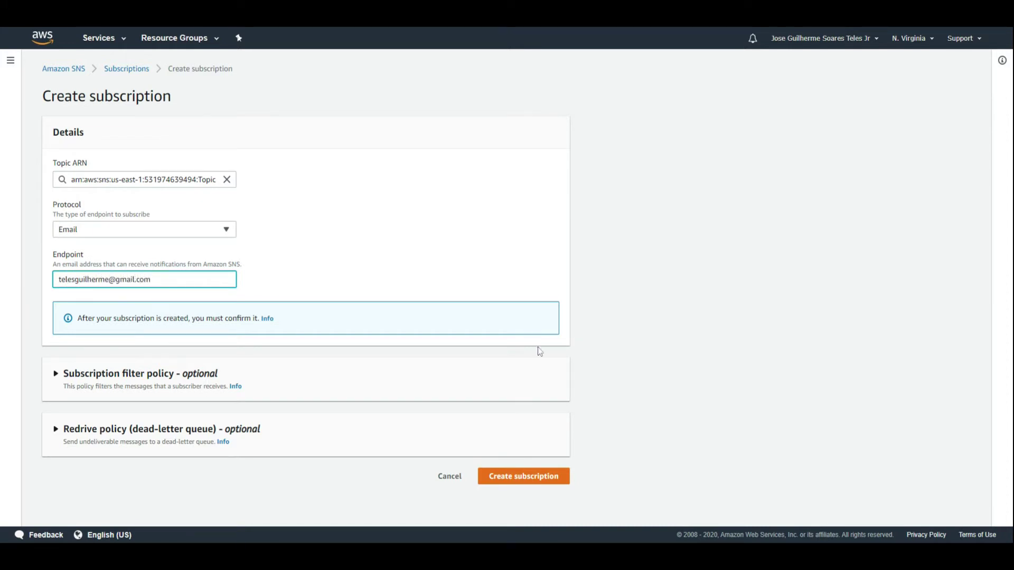
pyautogui.click(513, 476)
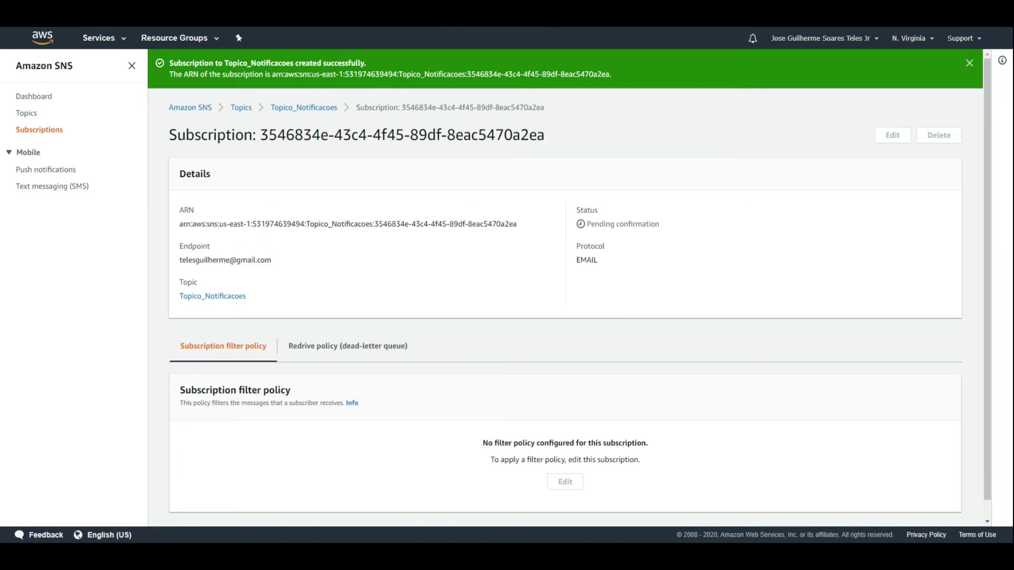
pyautogui.click(31, 116)
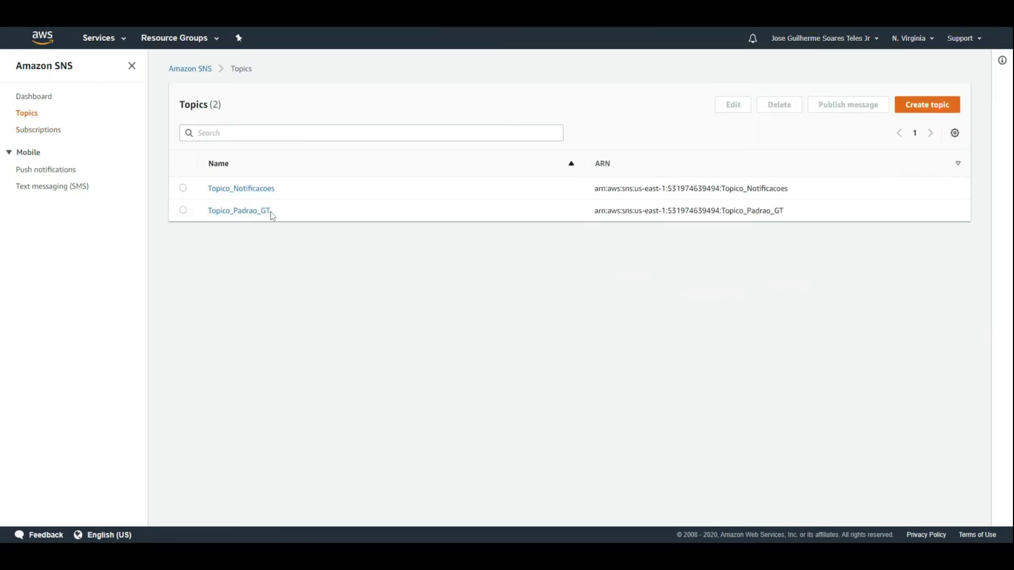
pyautogui.click(252, 192)
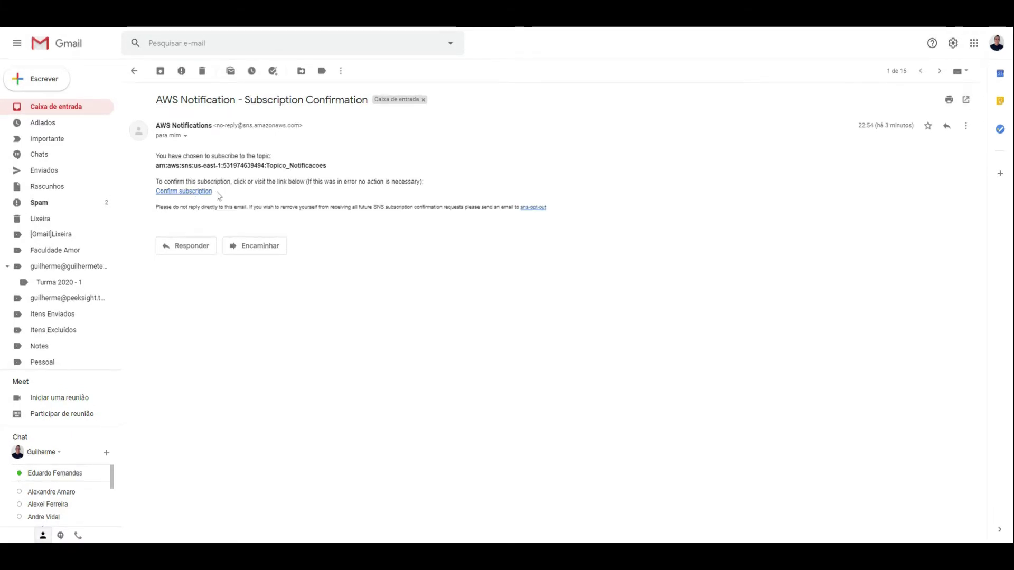
# Follow the SNS email's confirmation link, then switch back to the Topico_Notificacoes topic page.
pyautogui.moveTo(216, 194); pyautogui.dragTo(185, 195)
pyautogui.click(183, 197)
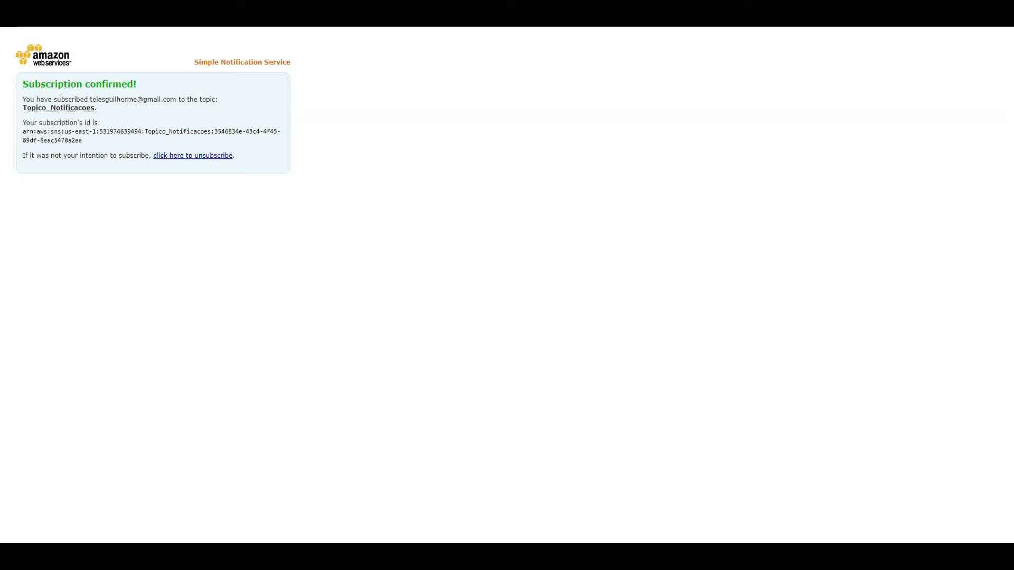
pyautogui.moveTo(22, 83); pyautogui.dragTo(165, 110)
pyautogui.click(179, 113)
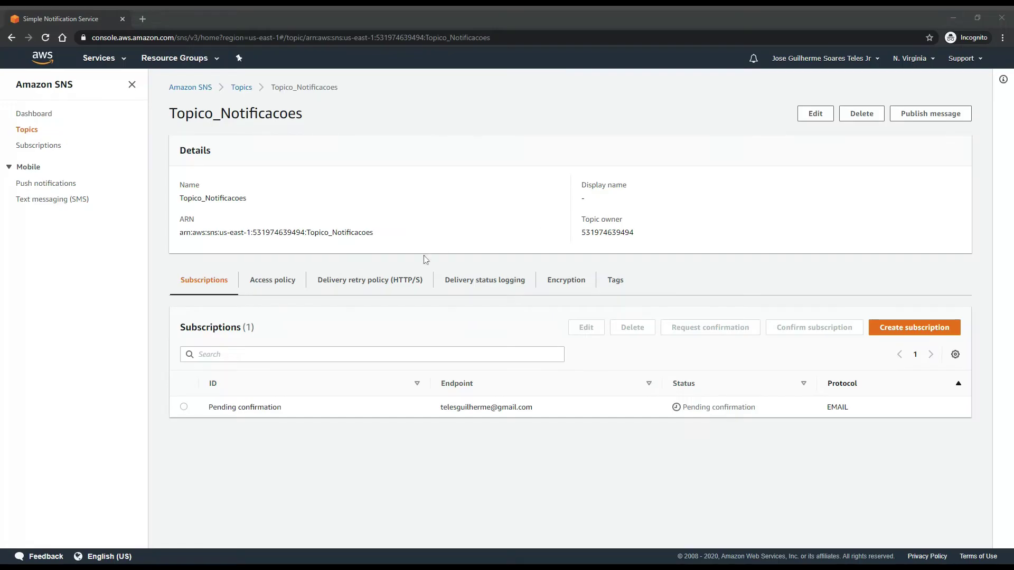
pyautogui.click(444, 213)
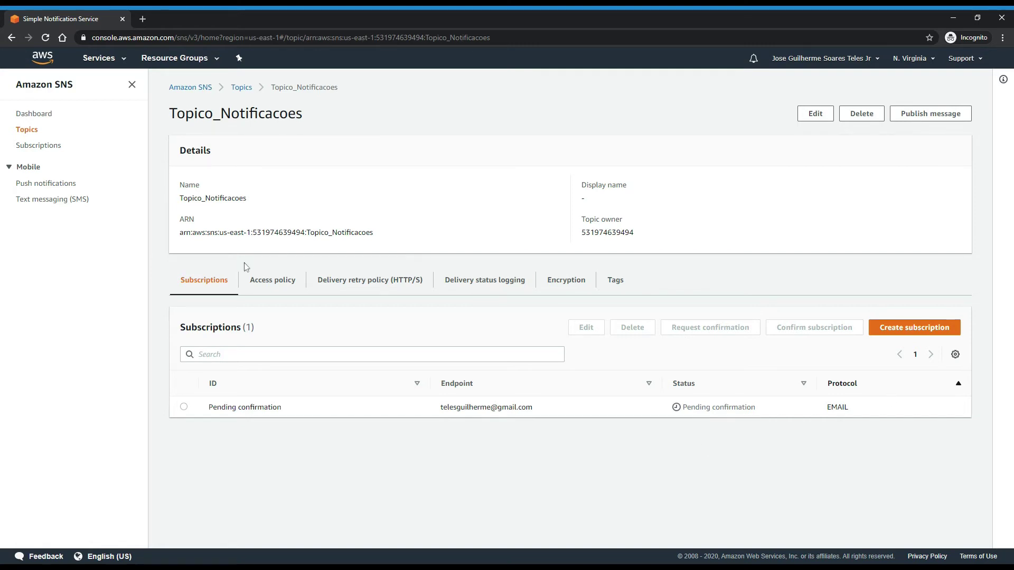
# Open the topic's subscription details to verify it now shows Confirmed.
pyautogui.click(259, 281)
pyautogui.click(227, 285)
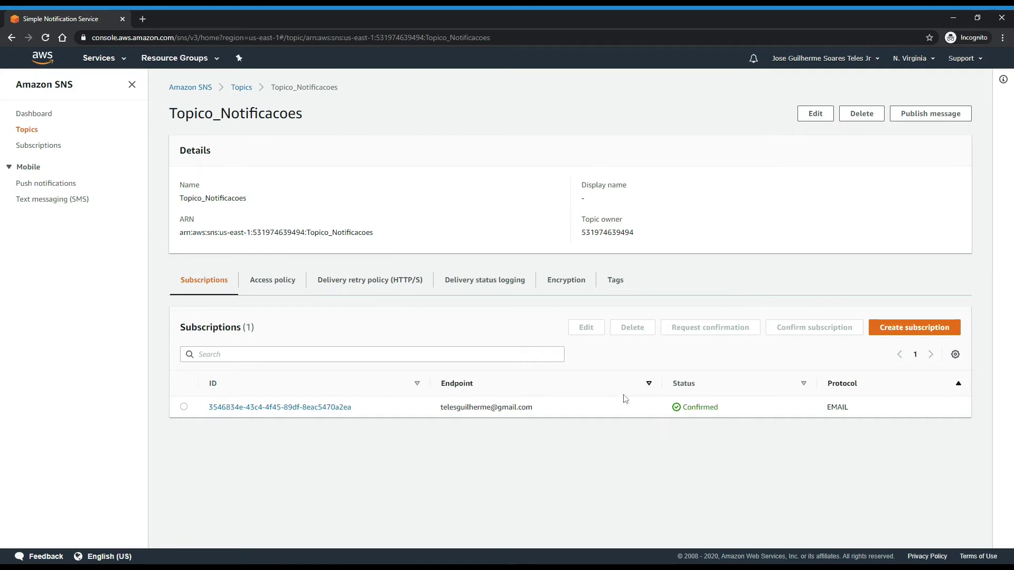
pyautogui.click(339, 408)
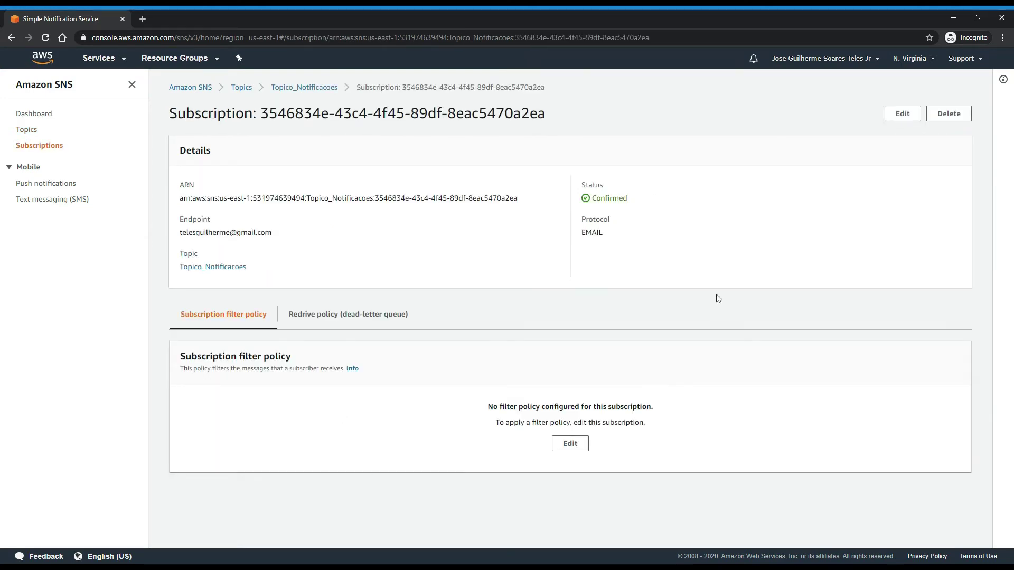
pyautogui.click(29, 130)
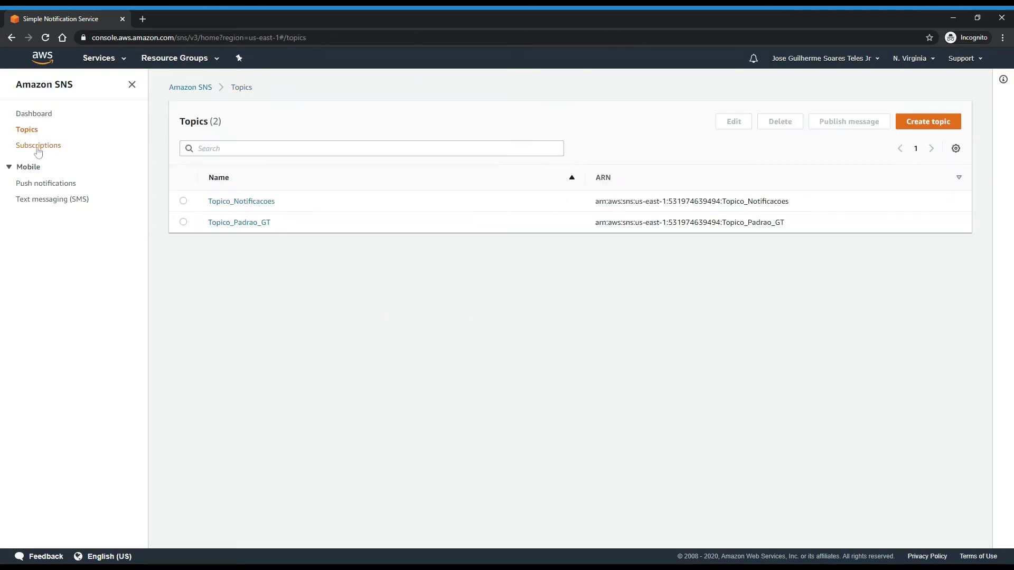
# Review the all-subscriptions list, then reopen Topico_Notificacoes and start publishing a message.
pyautogui.click(41, 145)
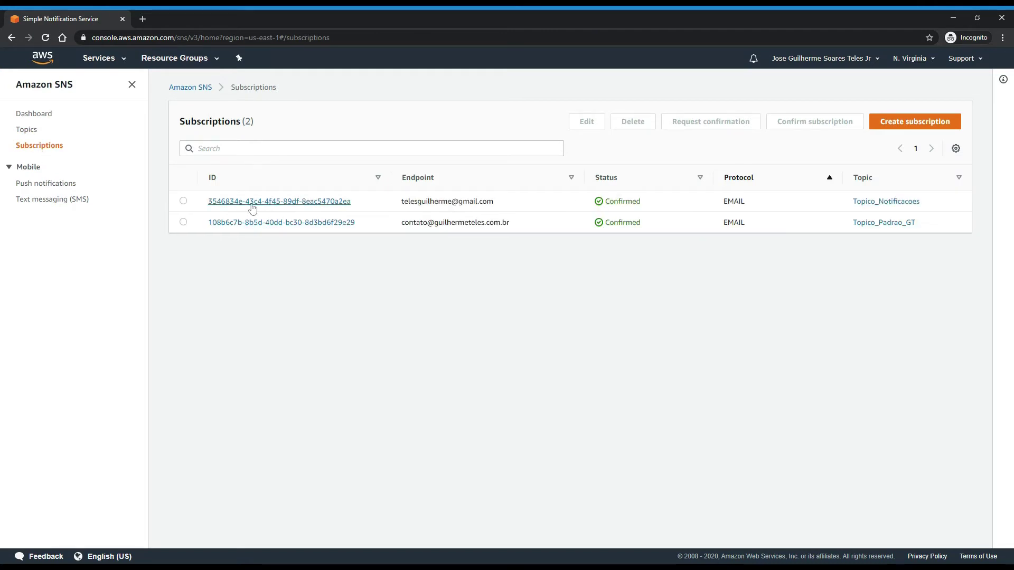
pyautogui.click(253, 202)
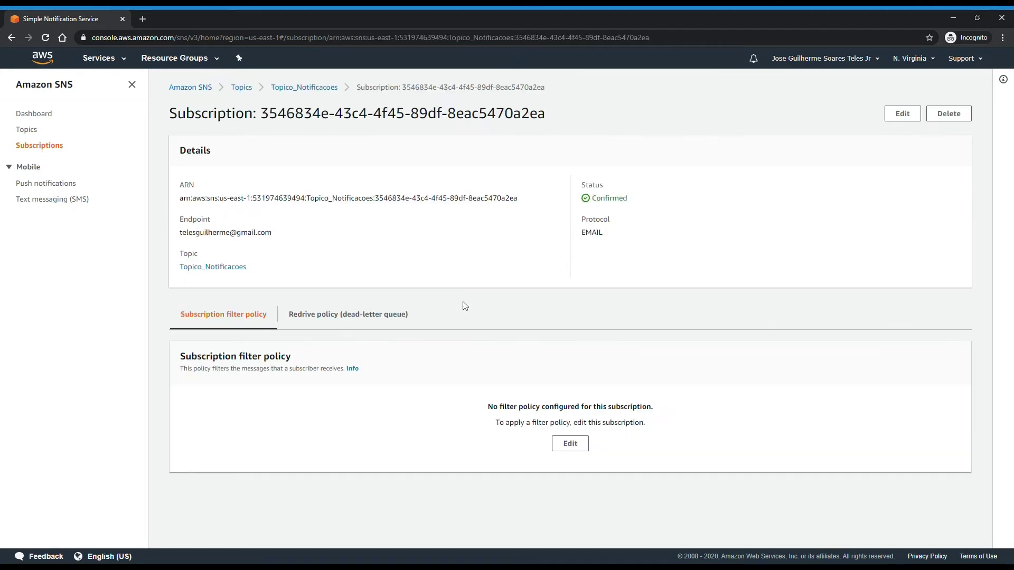
pyautogui.click(26, 130)
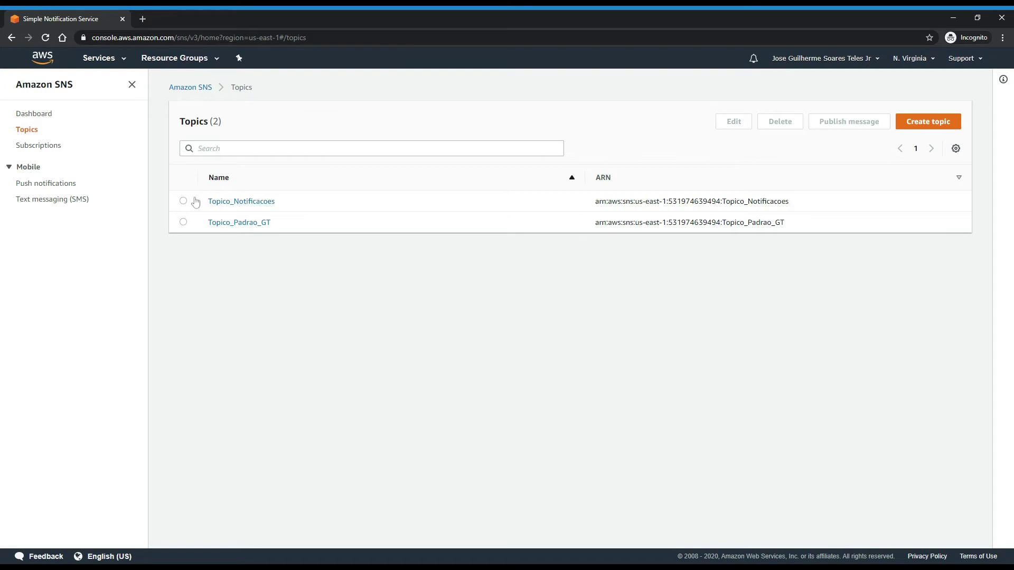
pyautogui.click(226, 202)
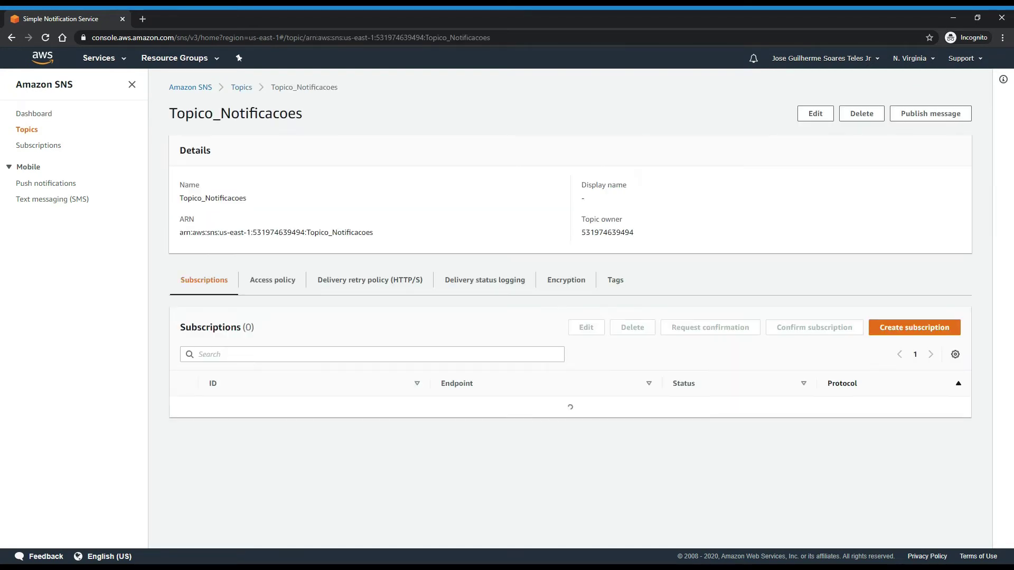
pyautogui.click(929, 116)
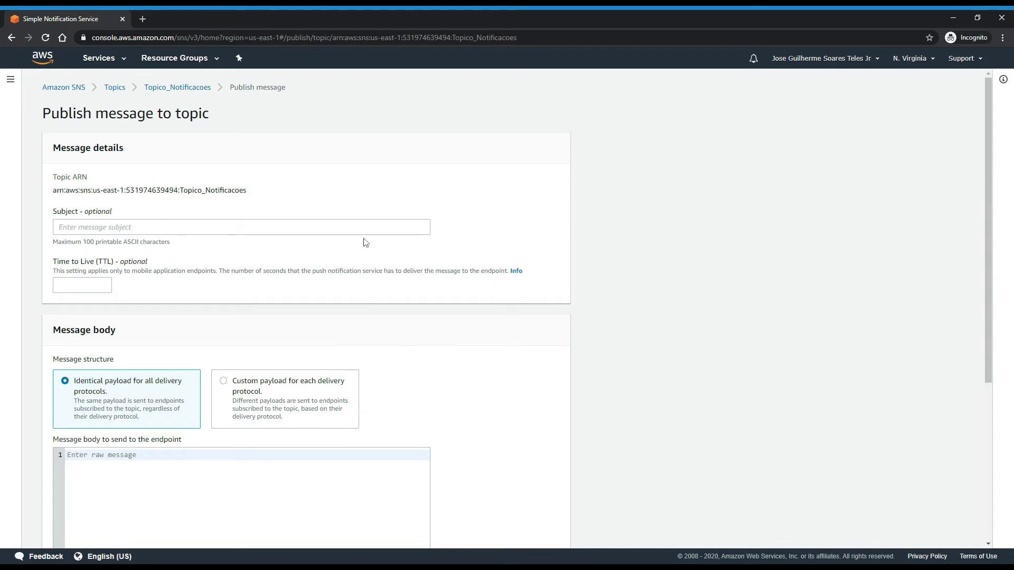
# Scroll through the Topico_Notificacoes Publish message form, then switch to the console home tab.
pyautogui.scroll(-4, 364, 242)
pyautogui.scroll(2, 322, 223)
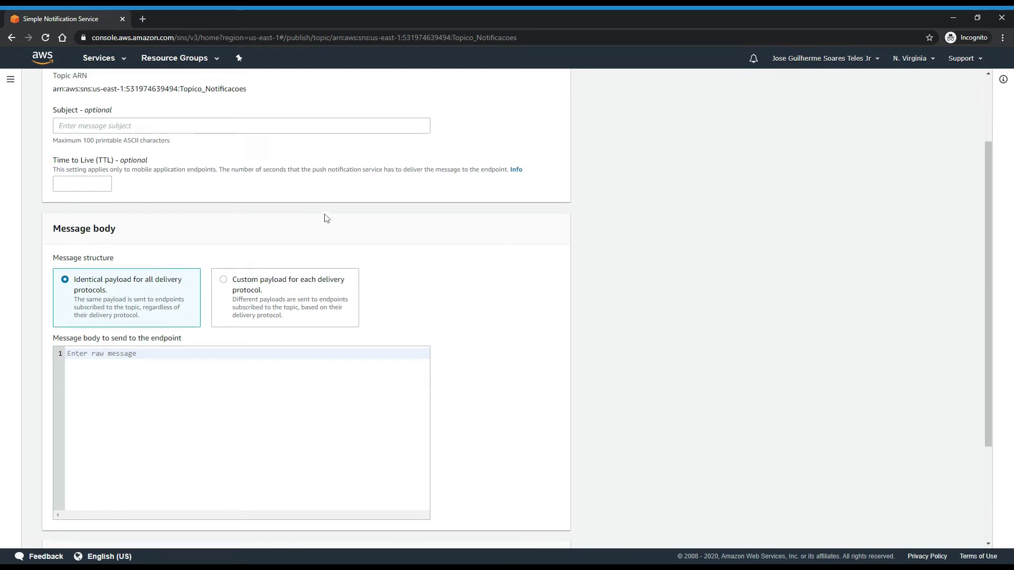
pyautogui.scroll(2, 327, 218)
pyautogui.moveTo(37, 125); pyautogui.dragTo(233, 127)
pyautogui.click(247, 126)
pyautogui.scroll(-5, 255, 312)
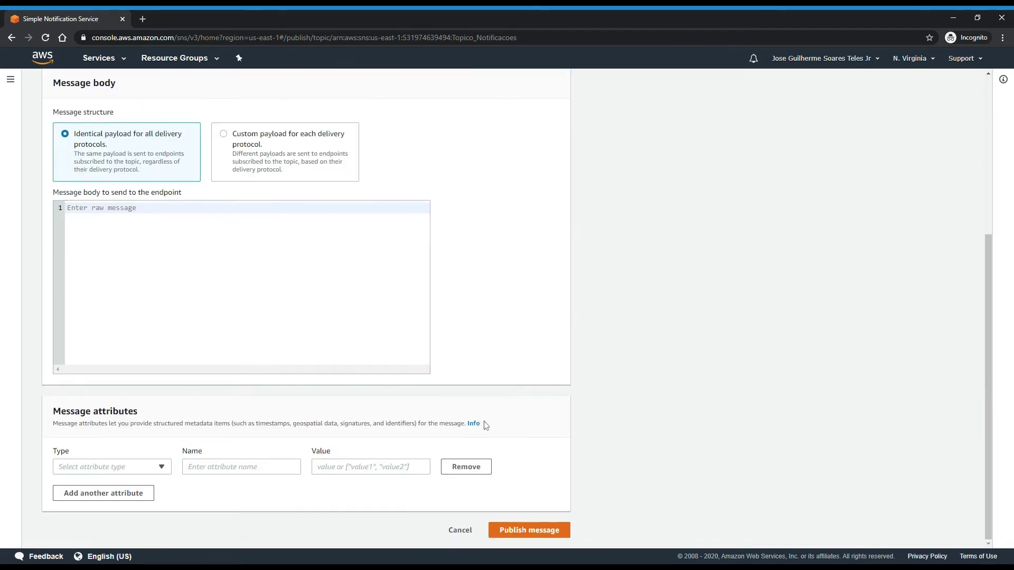
pyautogui.scroll(3, 548, 525)
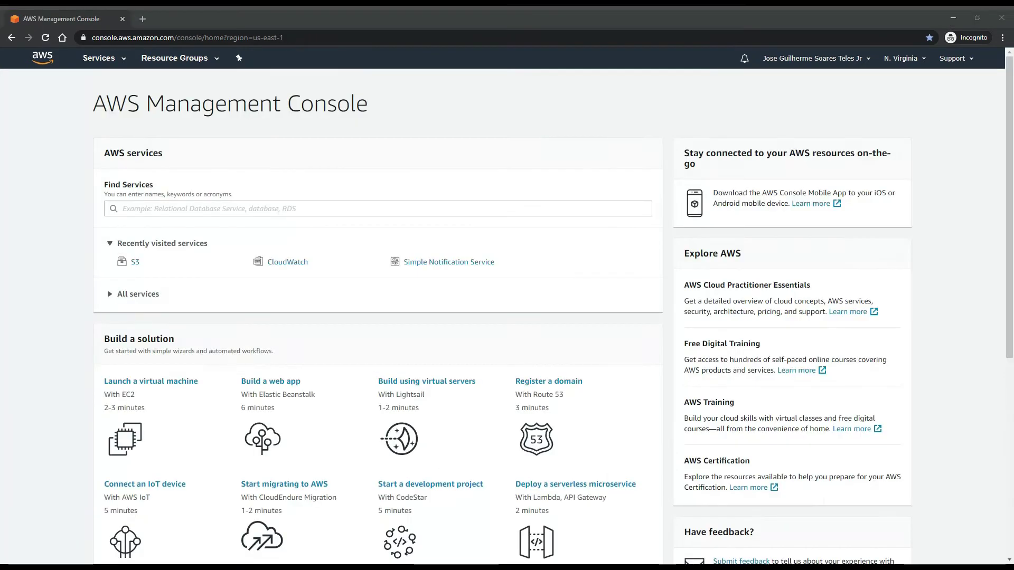
pyautogui.click(480, 156)
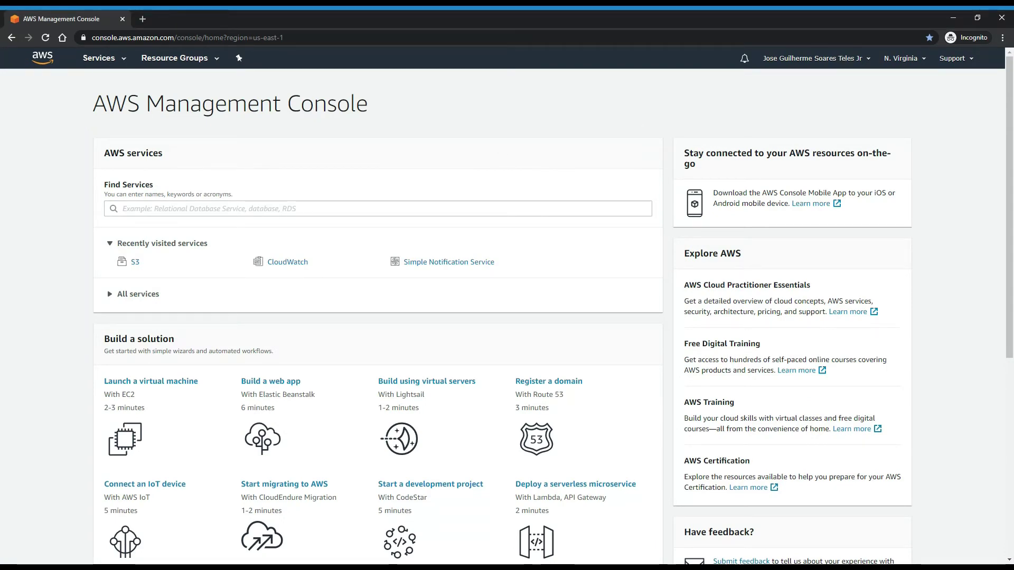
# Open CloudWatch from the Services list and go to Events > Rules.
pyautogui.click(89, 64)
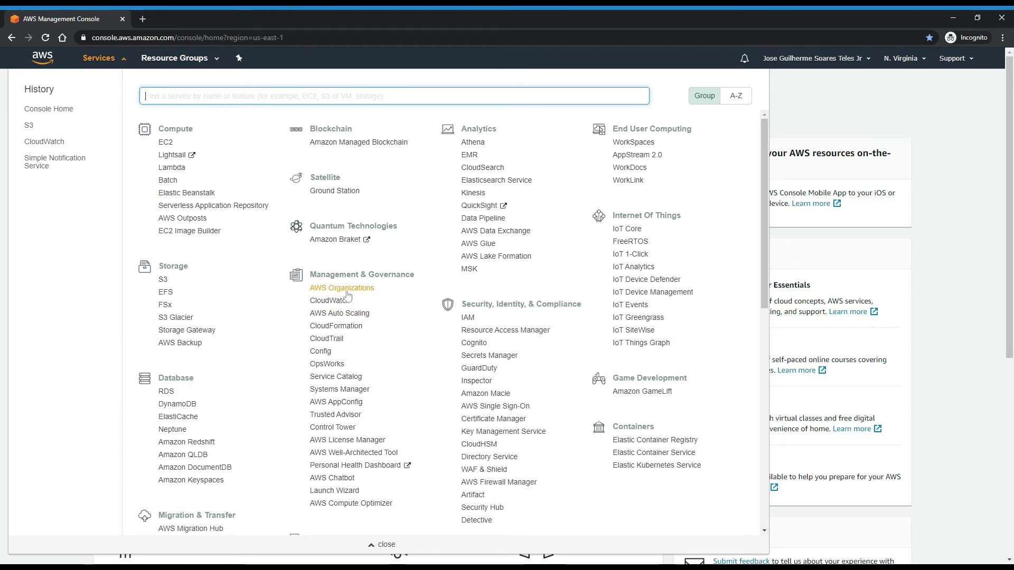
pyautogui.click(347, 304)
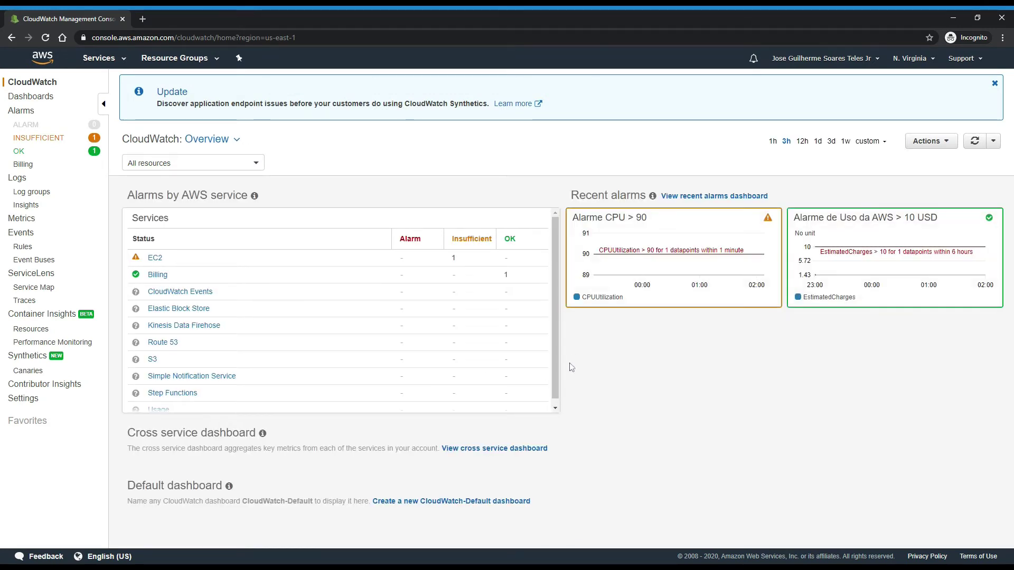
pyautogui.moveTo(625, 229)
pyautogui.click(29, 249)
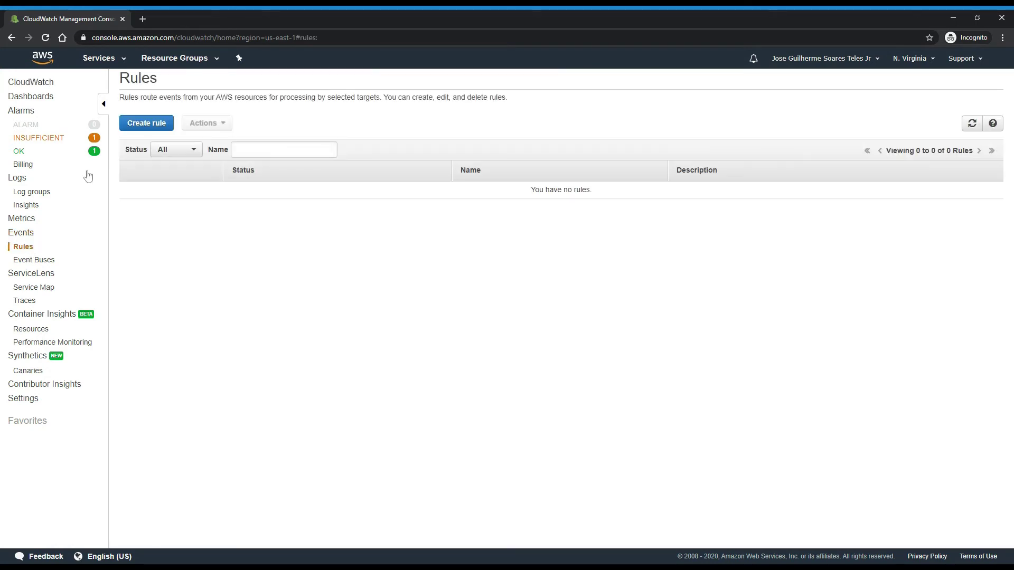
# Start a new event rule with S3 as the event source service.
pyautogui.click(145, 123)
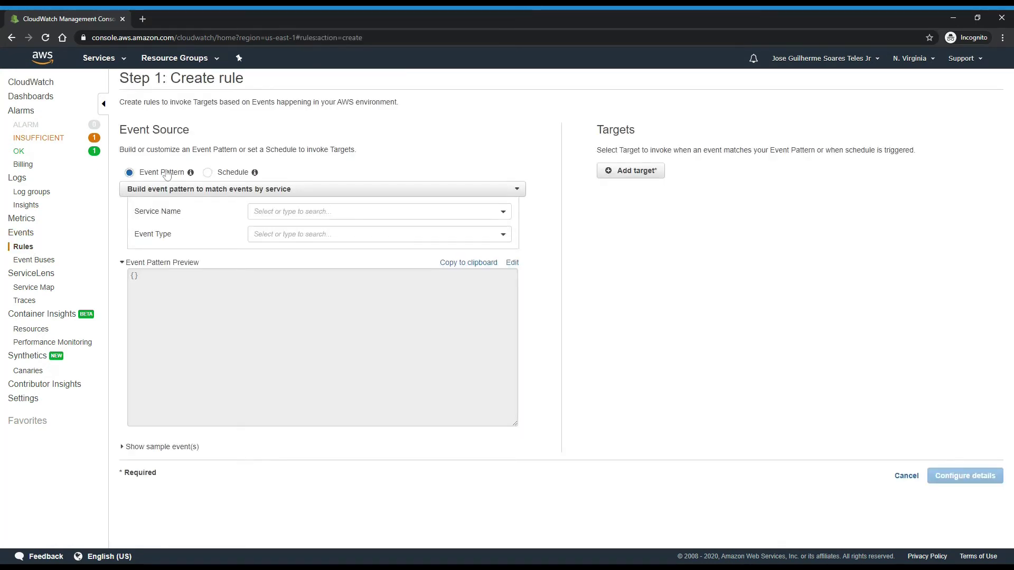
pyautogui.click(311, 214)
pyautogui.write('z')
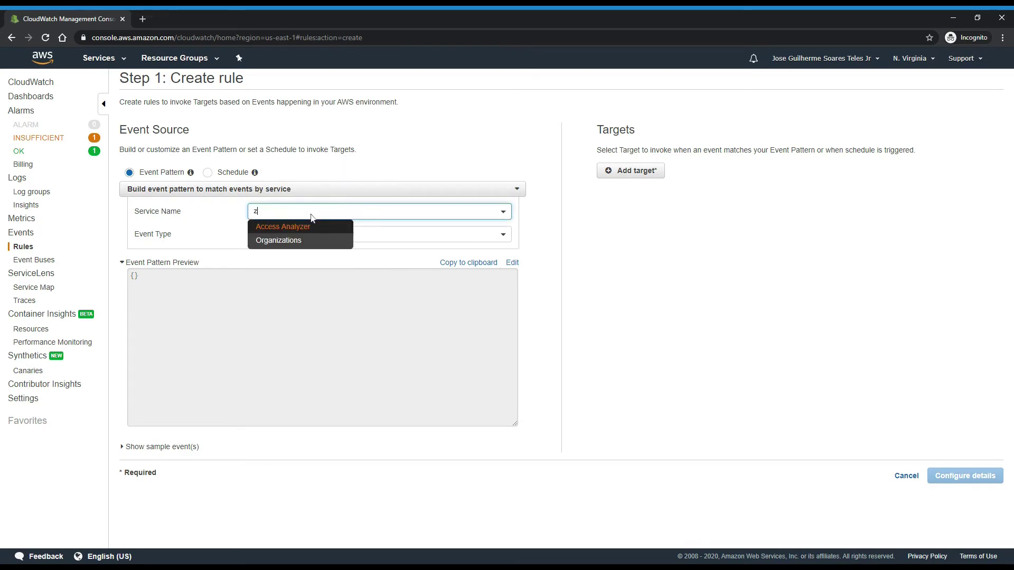
pyautogui.write('o')
pyautogui.press('BackSpace')
pyautogui.press('BackSpace')
pyautogui.write('s3')
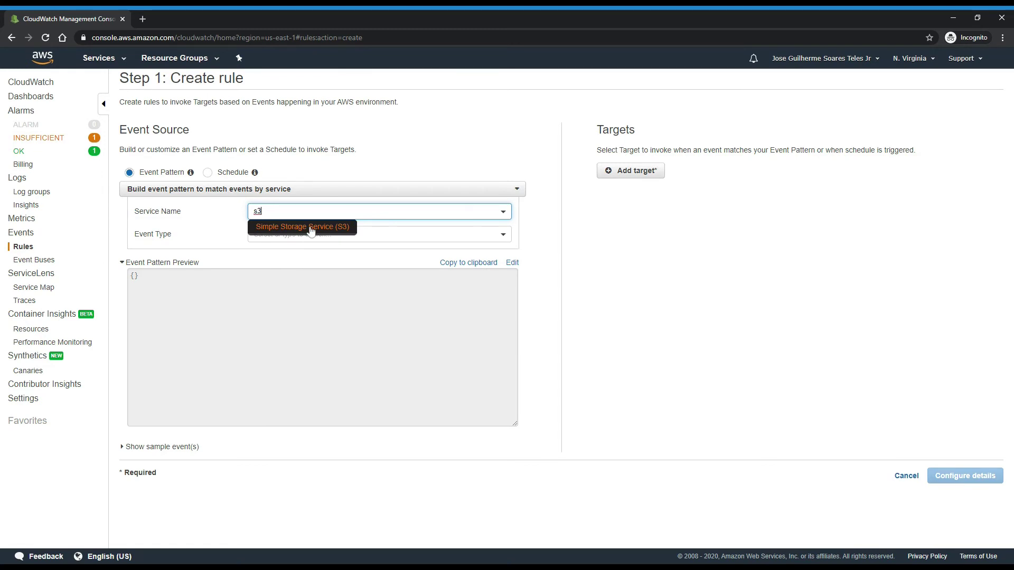
pyautogui.click(310, 228)
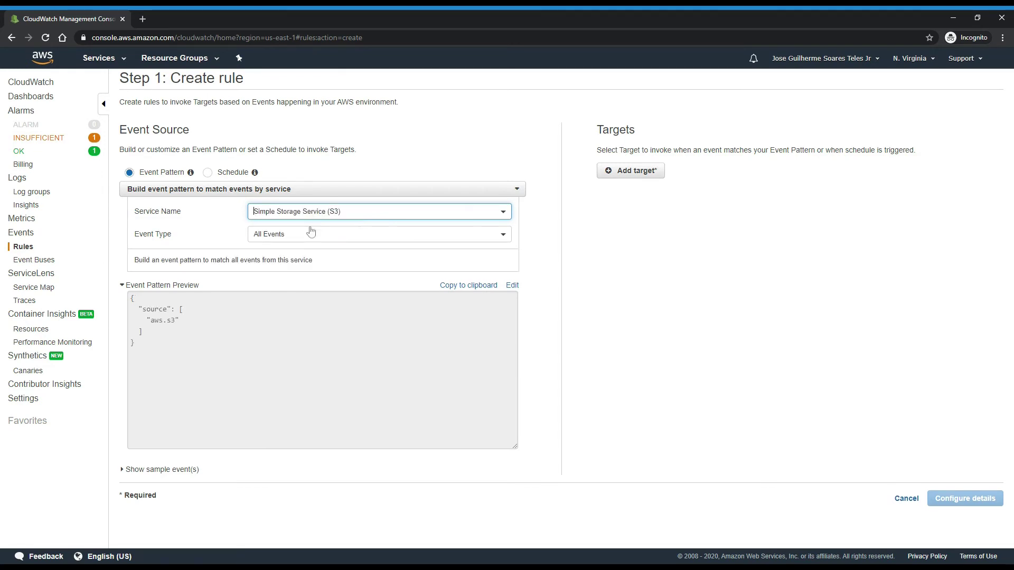
# Match S3 Bucket Level Operations, limited to the specific operations CreateBucket and DeleteBucket.
pyautogui.click(320, 234)
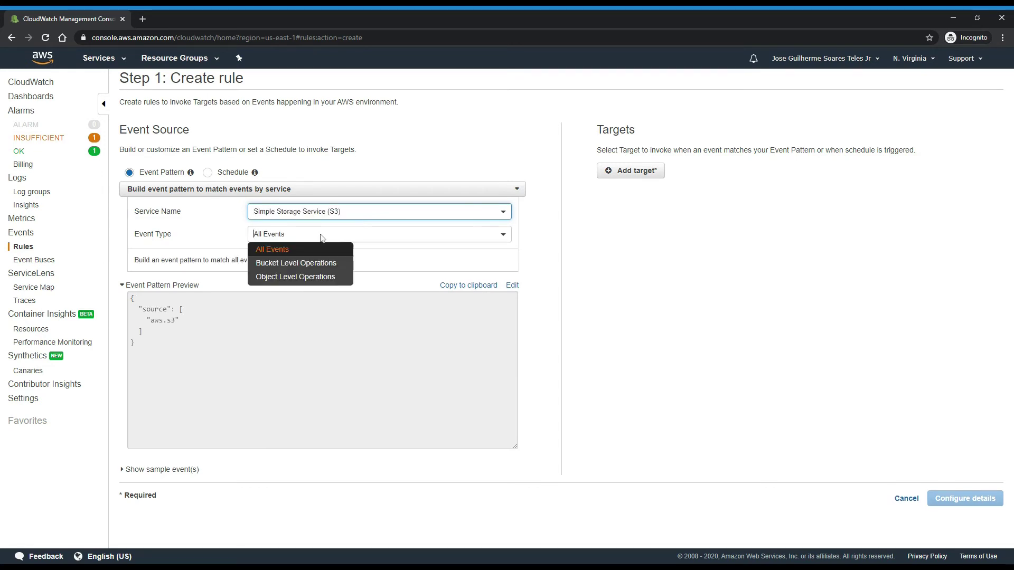
pyautogui.click(321, 264)
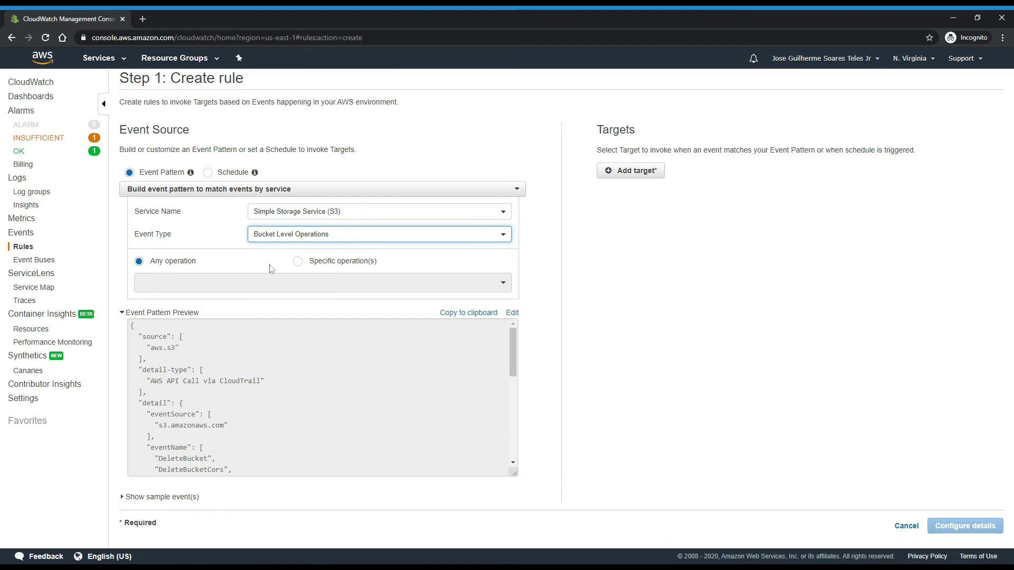
pyautogui.click(300, 262)
pyautogui.click(314, 284)
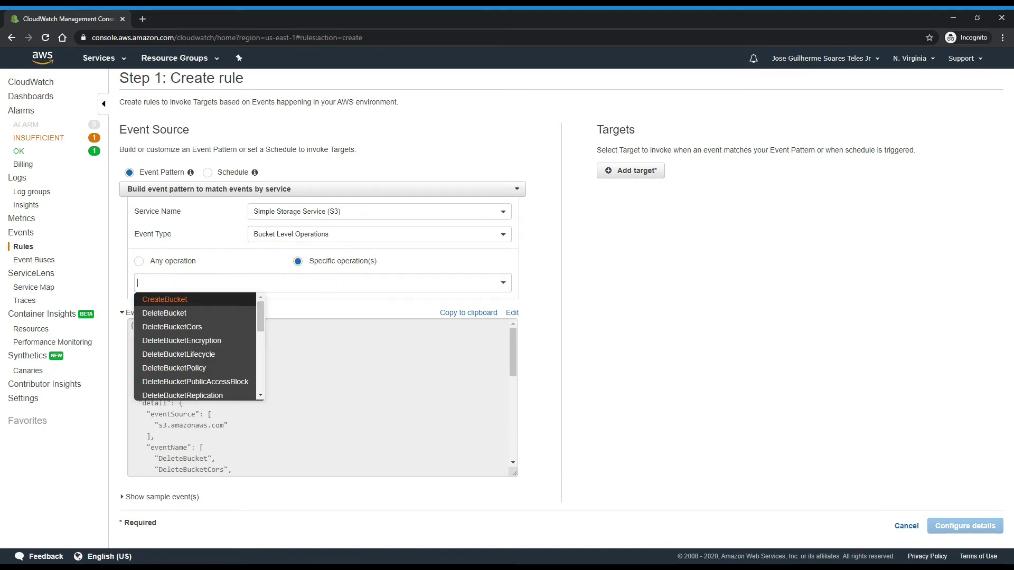
pyautogui.click(188, 308)
pyautogui.click(222, 283)
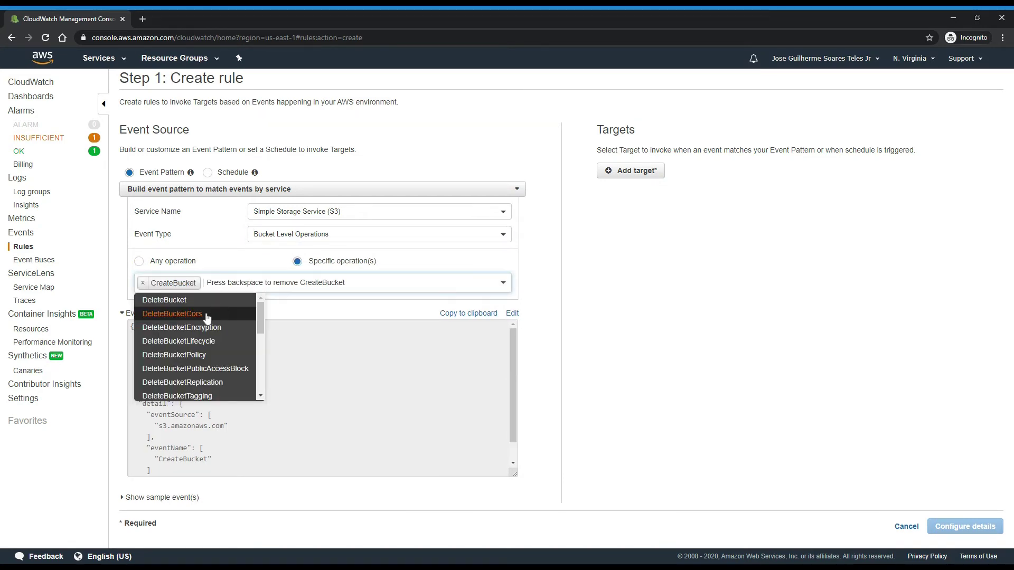
pyautogui.click(207, 302)
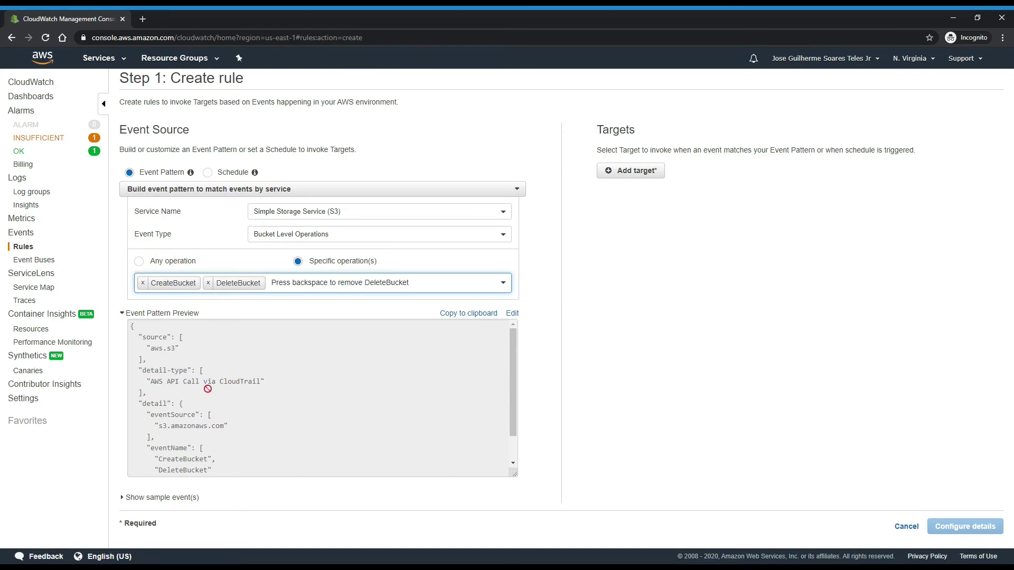
pyautogui.click(647, 343)
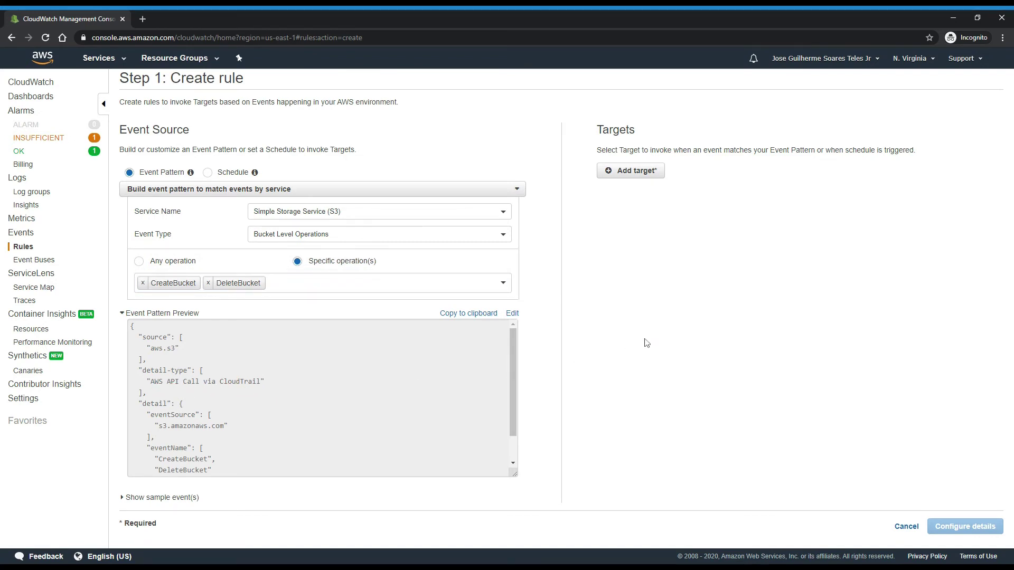
# Target the SNS topic Topico_Notificacoes and continue to the rule details step.
pyautogui.click(648, 175)
pyautogui.click(706, 170)
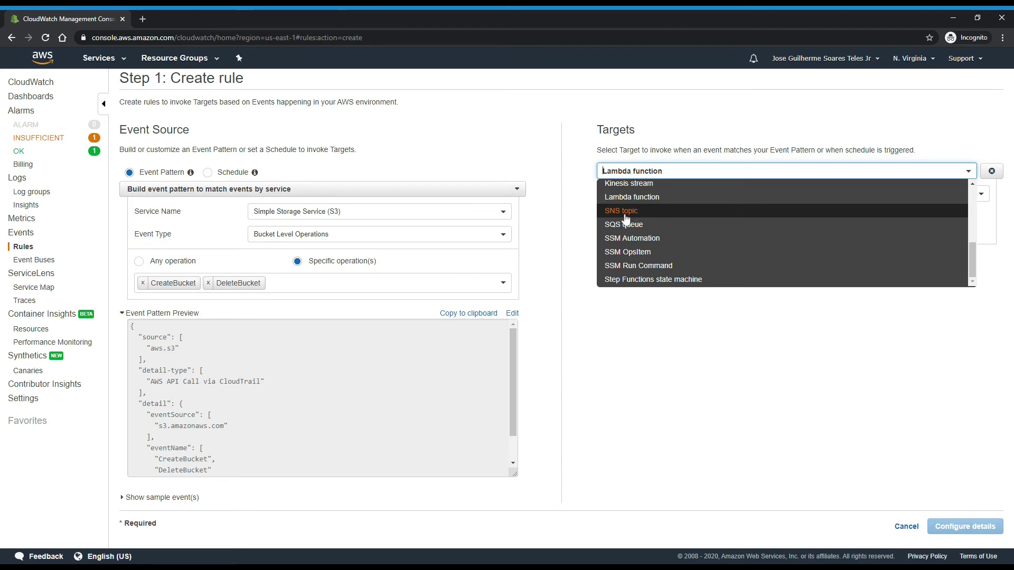
pyautogui.click(625, 214)
pyautogui.click(712, 195)
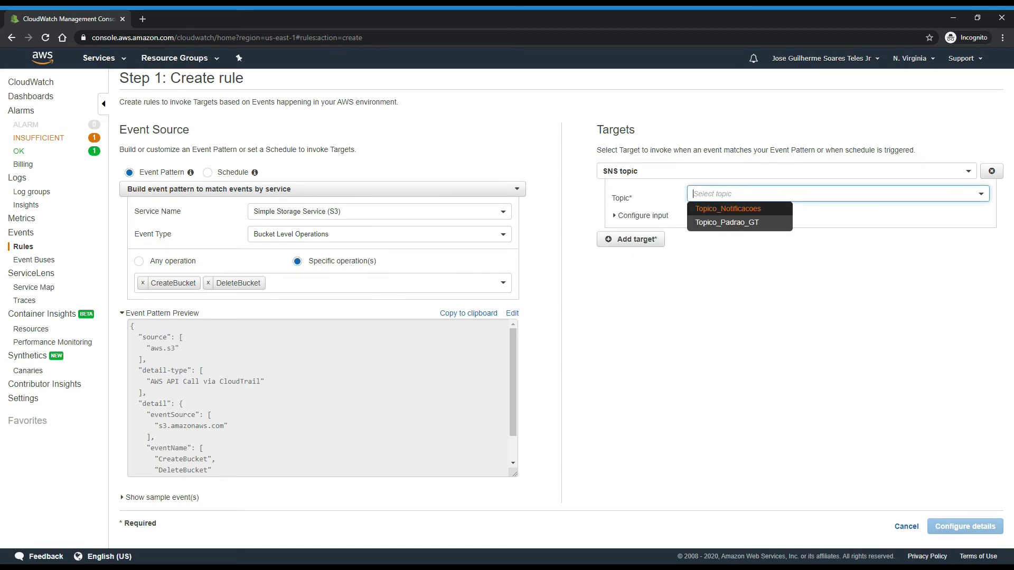
pyautogui.click(732, 210)
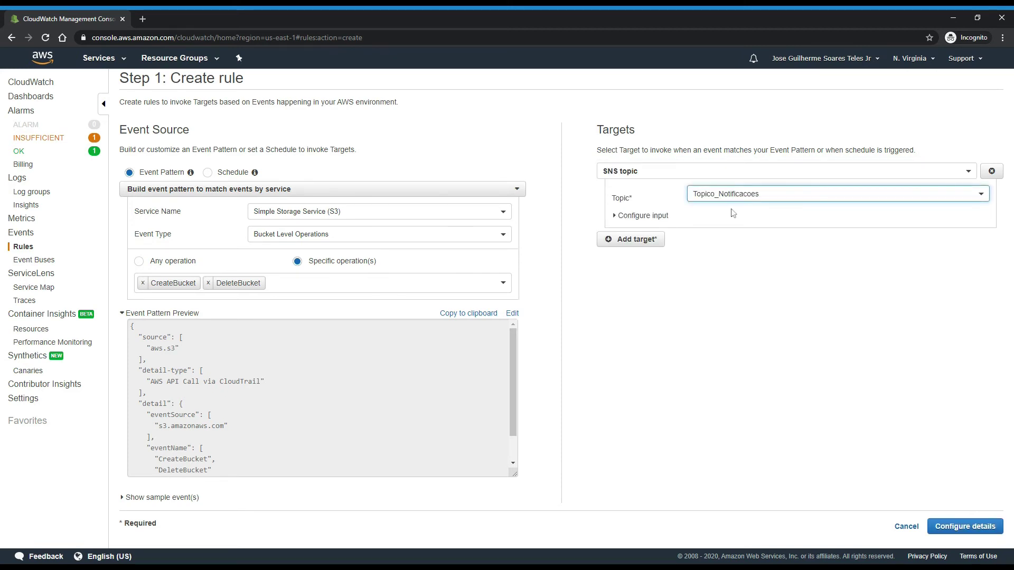
pyautogui.click(968, 526)
# Name the rule EventosS3, create it, and view its event pattern and SNS target.
pyautogui.click(326, 122)
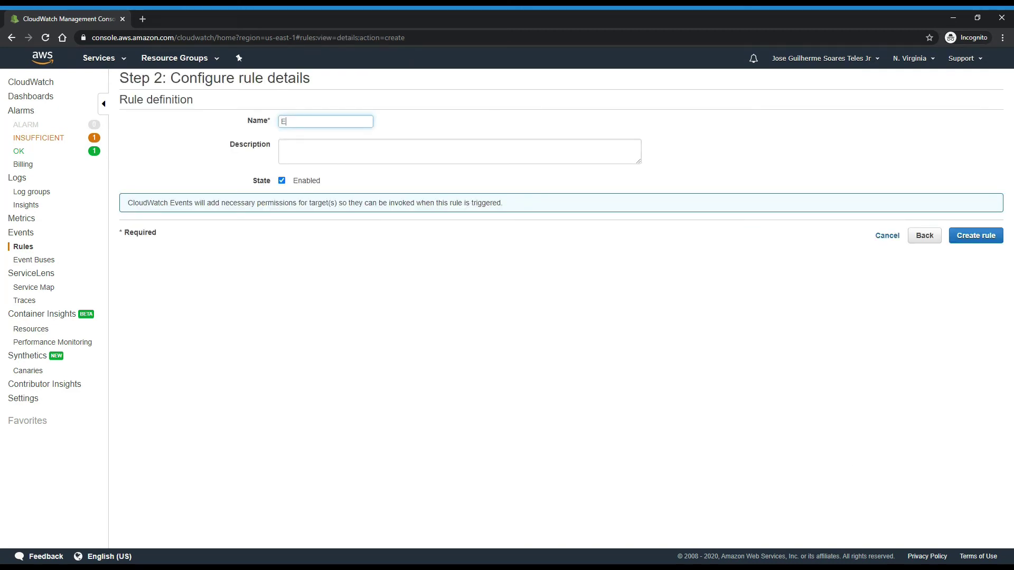
pyautogui.write('EventosS3')
pyautogui.click(976, 235)
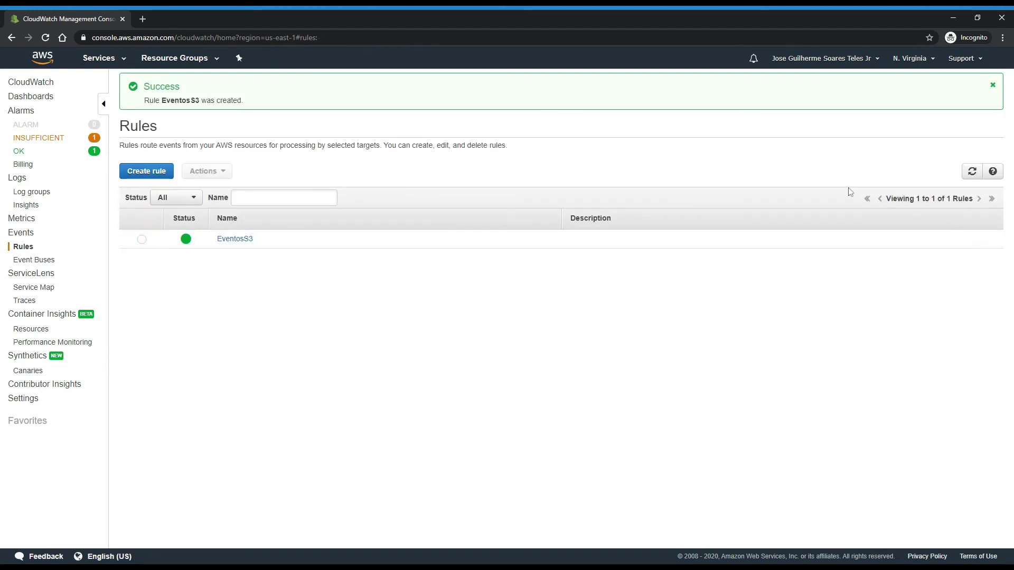
pyautogui.click(236, 241)
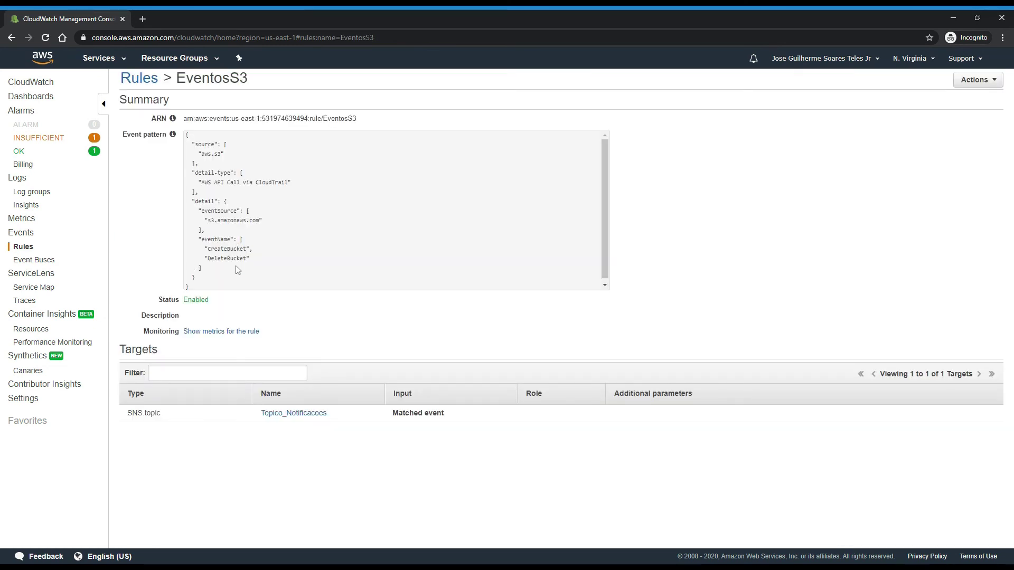
pyautogui.click(100, 59)
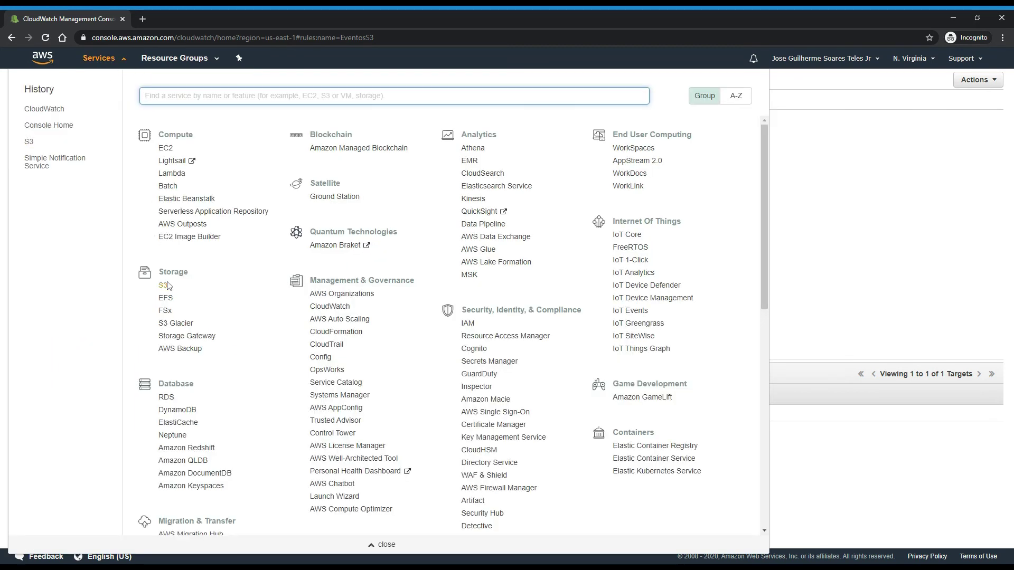
# Create the S3 bucket bucketdeeventosgt2020, keeping the default options and permissions.
pyautogui.click(165, 288)
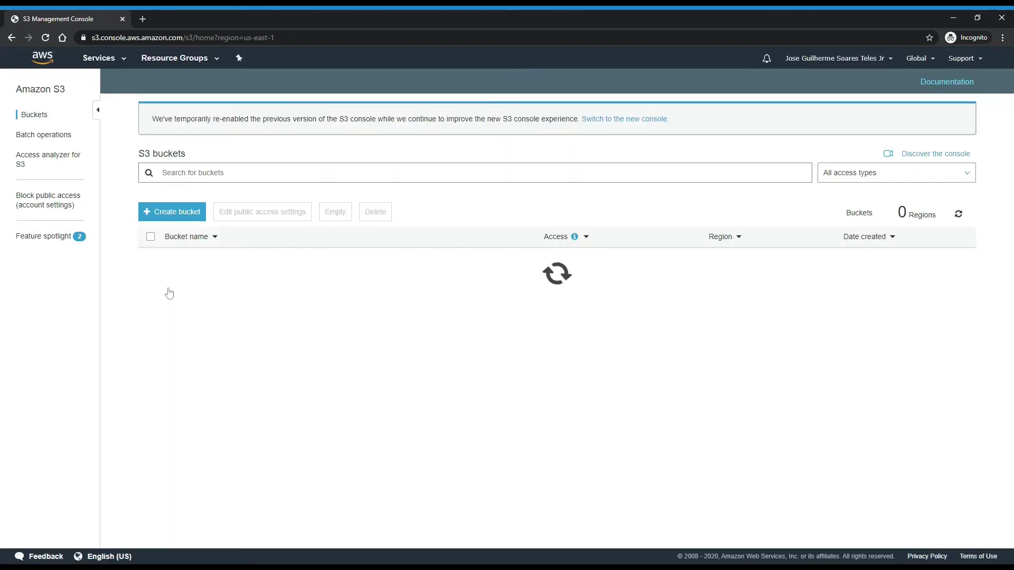
pyautogui.click(163, 212)
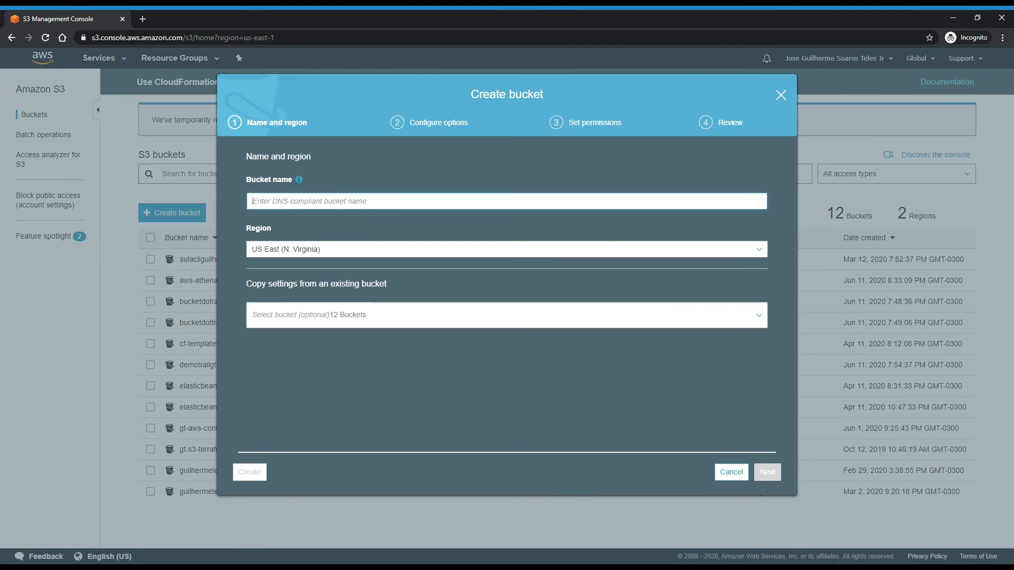
pyautogui.write('bucketdeeve')
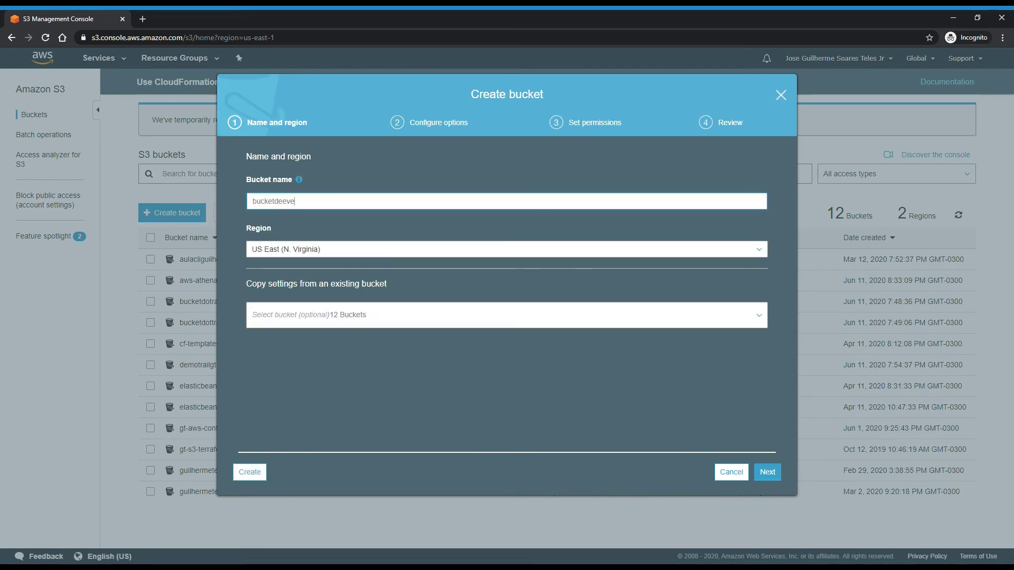
pyautogui.write('ntosgt2020')
pyautogui.click(770, 473)
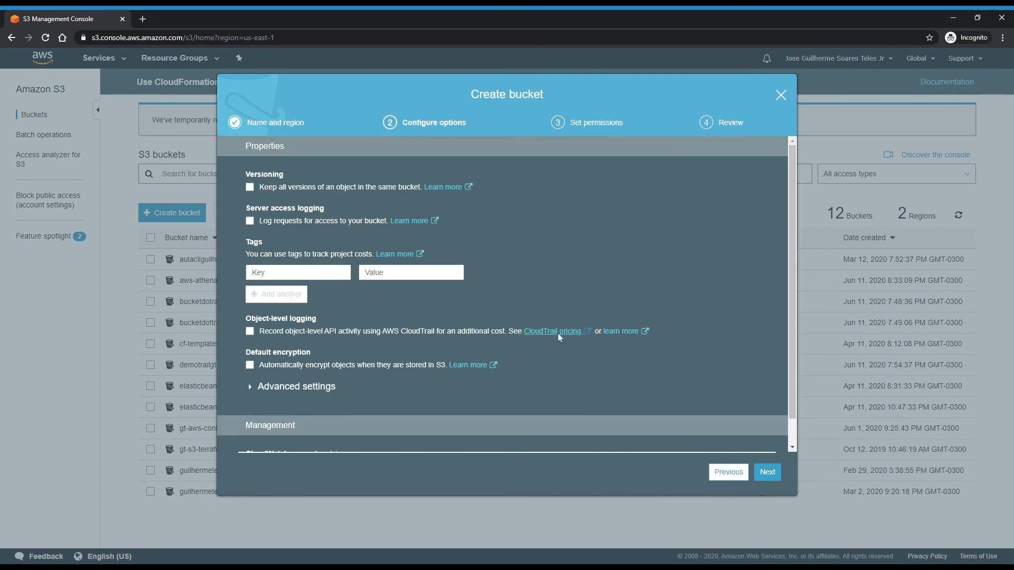
pyautogui.click(761, 475)
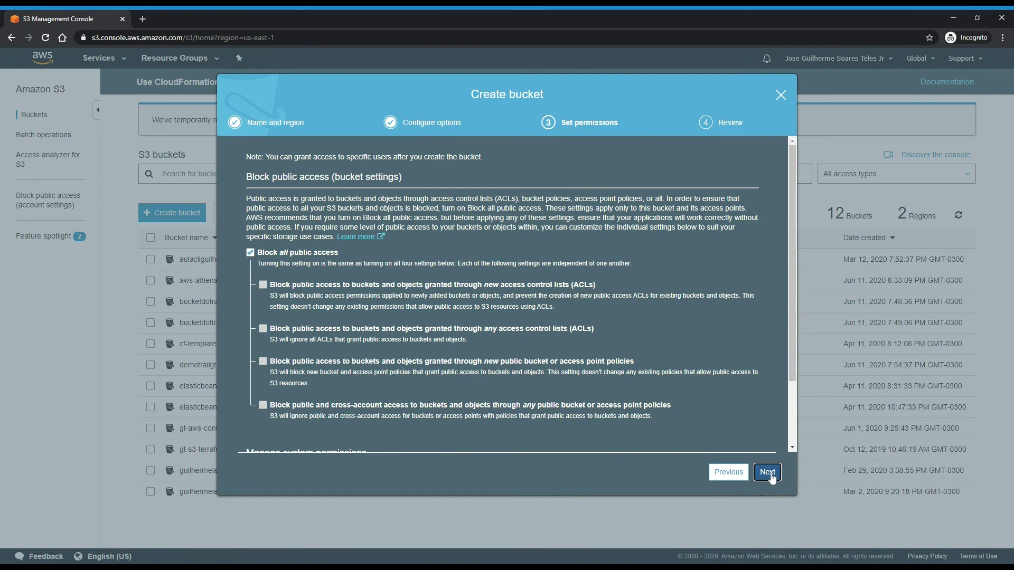
pyautogui.click(768, 472)
pyautogui.click(764, 474)
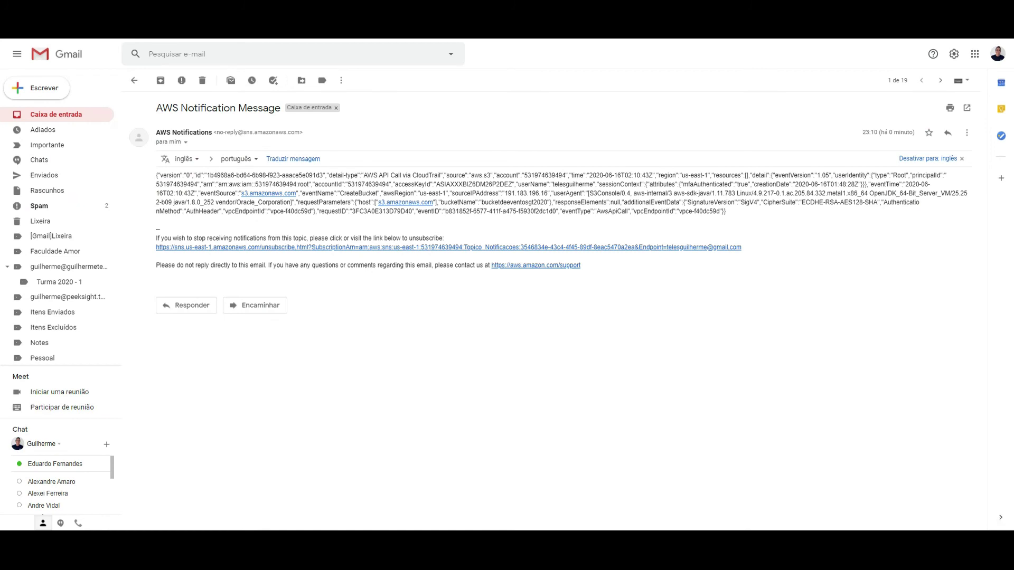
# Highlight the notification's subject, the access key and user name, and bucketName bucketdeeventosgt2020.
pyautogui.moveTo(156, 108); pyautogui.dragTo(275, 108)
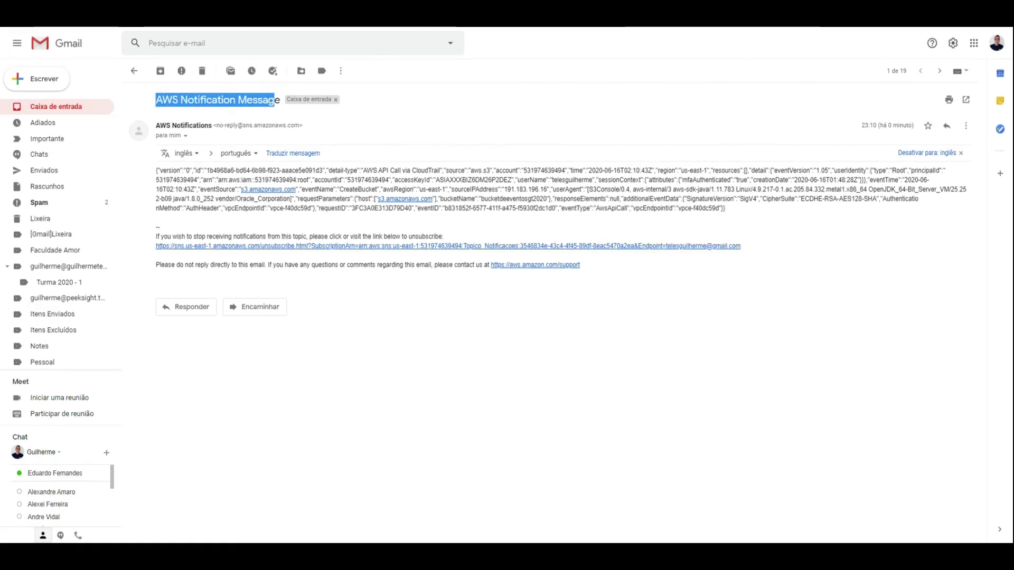
pyautogui.click(620, 131)
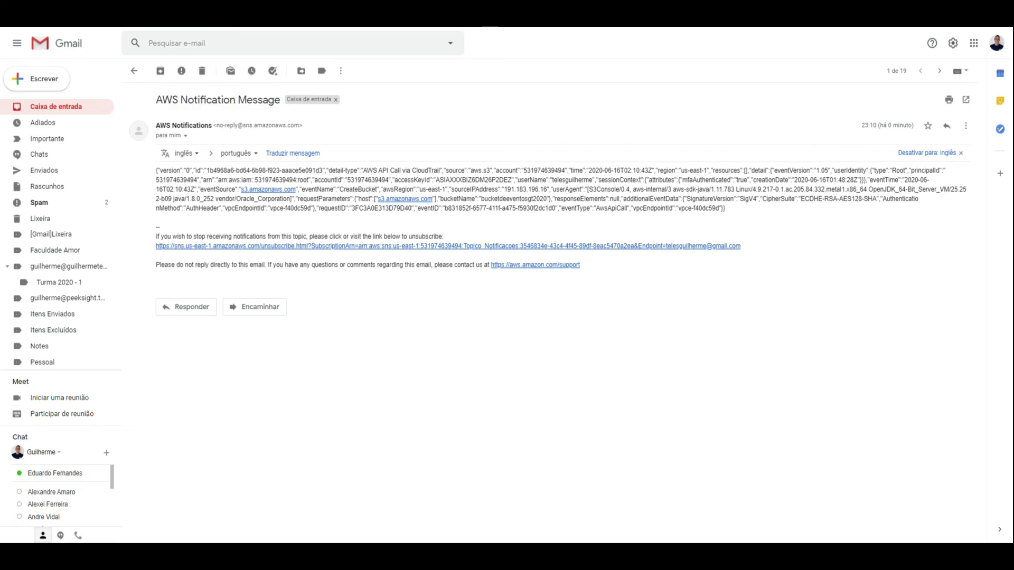
pyautogui.moveTo(436, 180); pyautogui.dragTo(590, 181)
pyautogui.moveTo(480, 199); pyautogui.dragTo(547, 200)
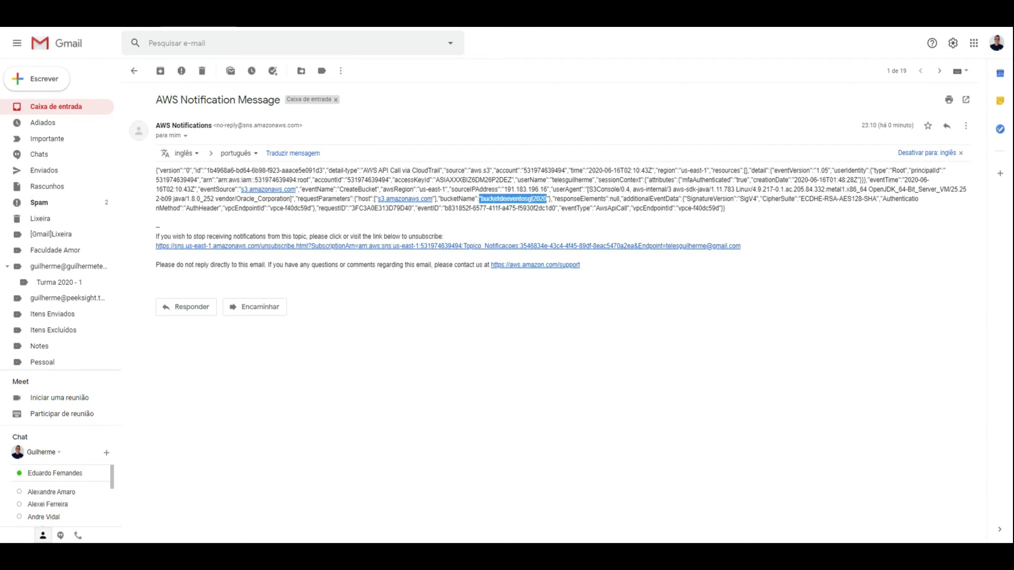